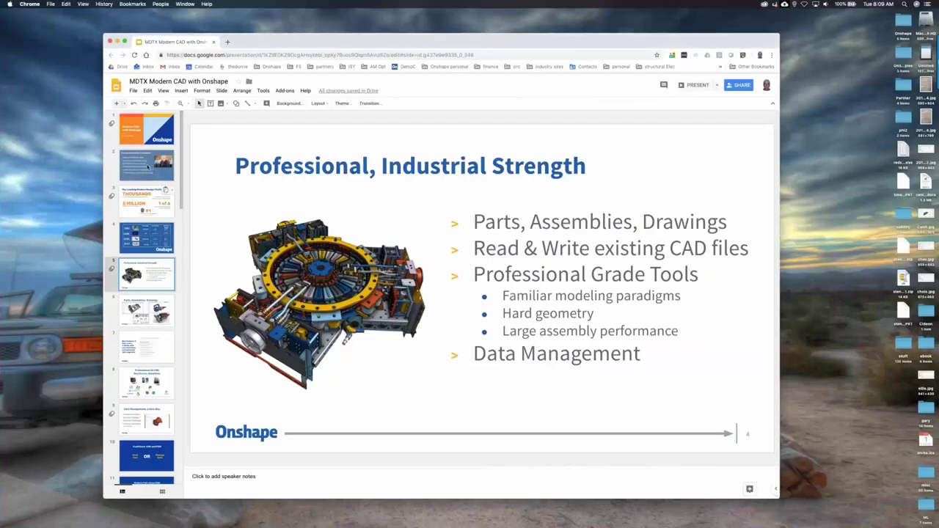
Present the deck from the Proven Innovation Excellence slide and advance to the release 1.77 notes.
click(148, 168)
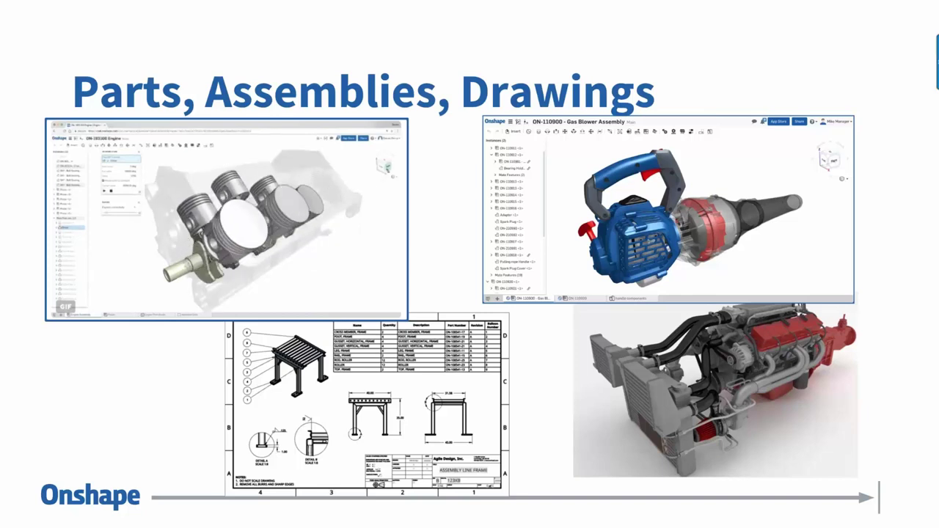
key(Right)
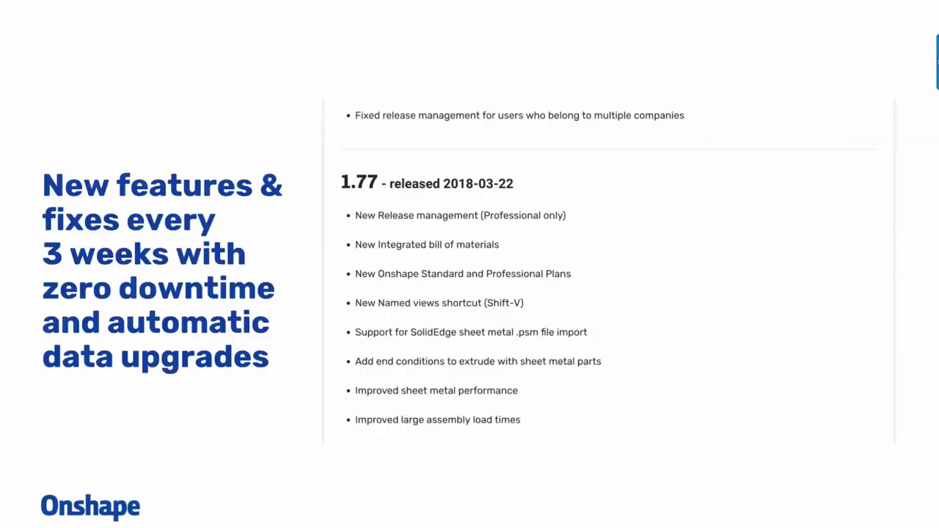
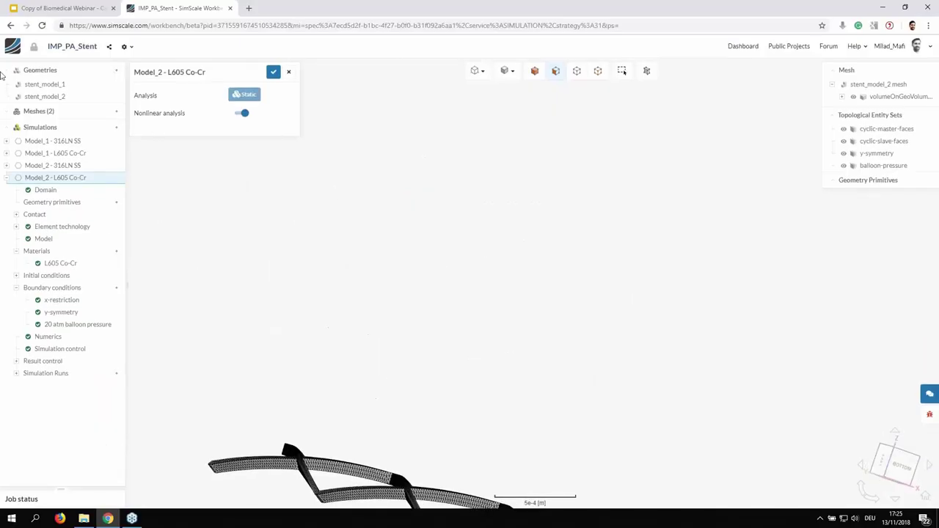
Inspect the stent_model_1 geometry from diagonal and horizontal angles, then open Model_1 - 316LN SS.
click(32, 75)
click(42, 83)
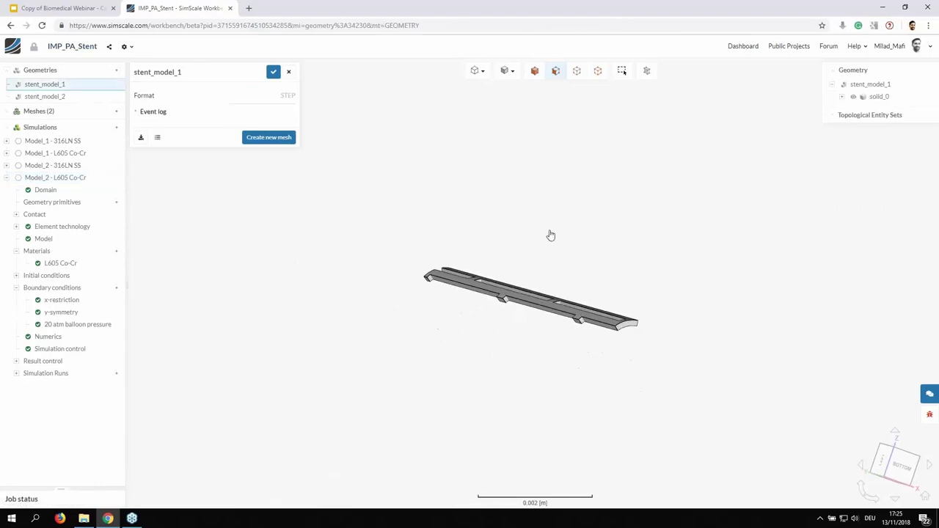
mouse_move(565, 240)
mouse_down()
mouse_move(509, 237)
mouse_move(556, 289)
mouse_move(260, 201)
mouse_up()
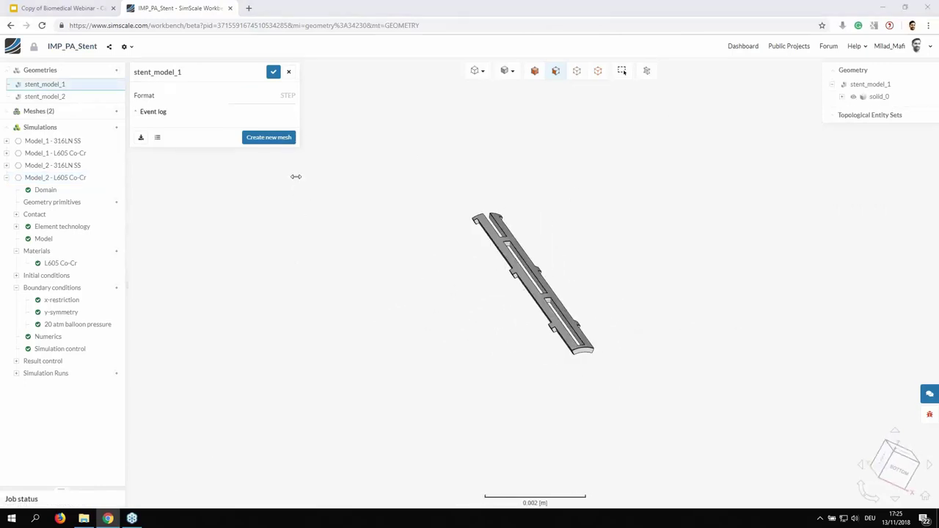
mouse_move(615, 380)
mouse_down()
mouse_move(595, 313)
mouse_move(618, 369)
mouse_move(605, 345)
mouse_up()
drag(650, 239, 603, 303)
scroll(610, 319, up, 2)
scroll(609, 318, up, 3)
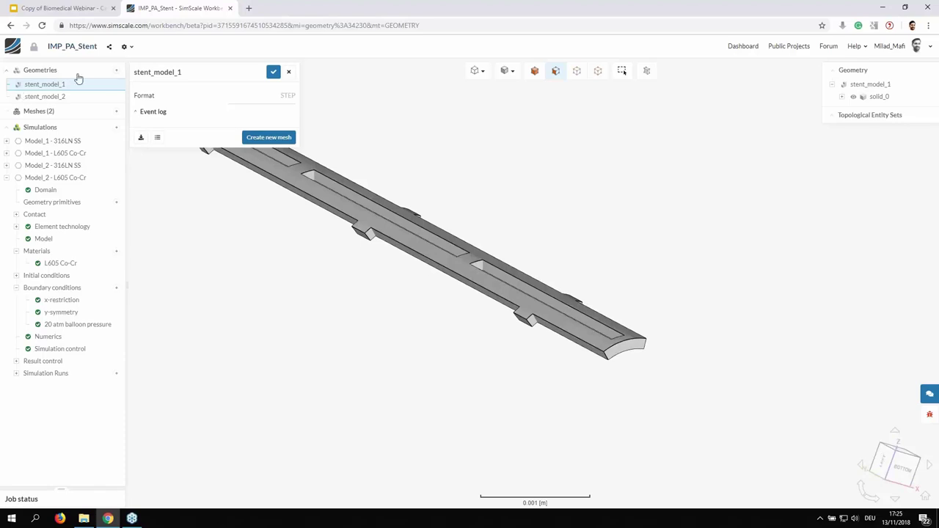
click(117, 72)
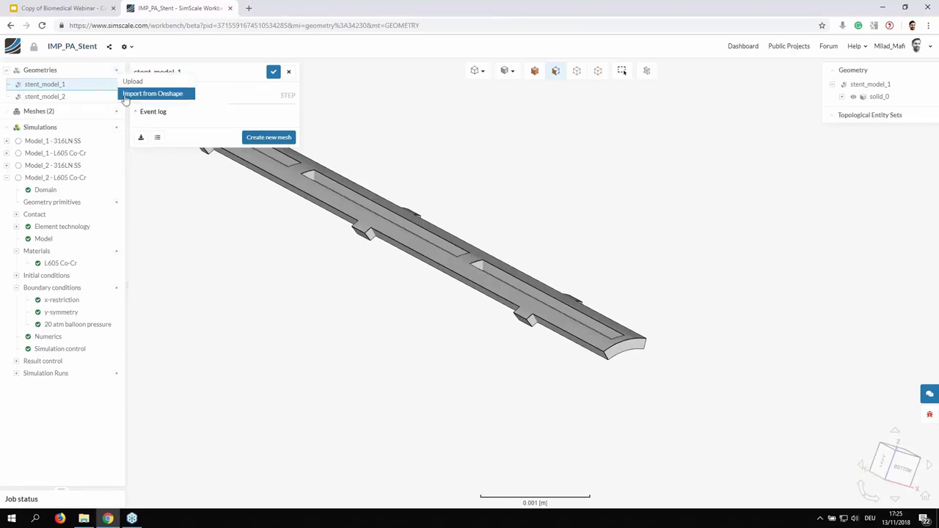
click(62, 143)
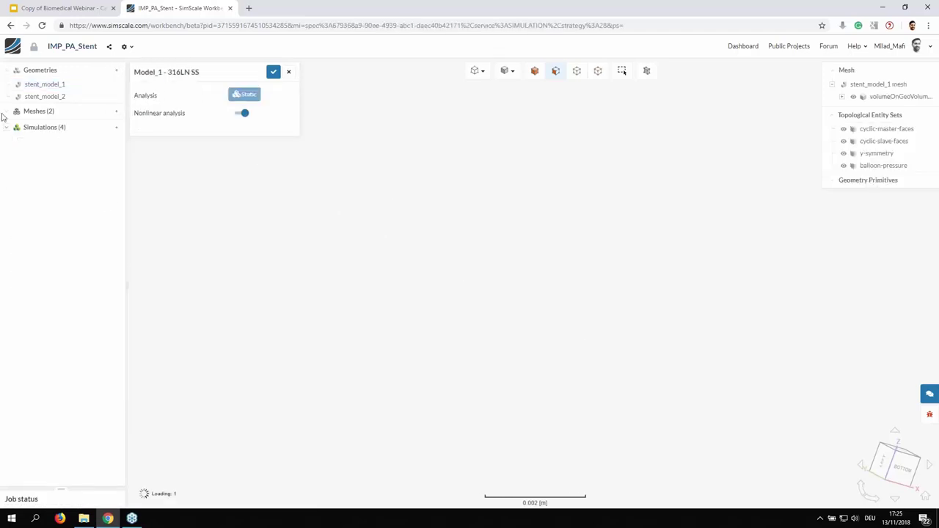
Display the stent_model_1 tet-dominant mesh, then zoom, pan and orbit onto it.
click(45, 124)
scroll(565, 275, up, 3)
scroll(631, 301, up, 2)
scroll(638, 322, up, 2)
mouse_move(622, 333)
right_down()
mouse_move(480, 417)
mouse_move(530, 433)
mouse_move(557, 386)
mouse_move(628, 389)
right_up()
mouse_move(595, 436)
mouse_down()
mouse_move(623, 357)
mouse_move(614, 408)
mouse_move(559, 429)
mouse_up()
Zoom in and out on the mesh to examine the tetrahedral elements up close.
scroll(559, 430, down, 2)
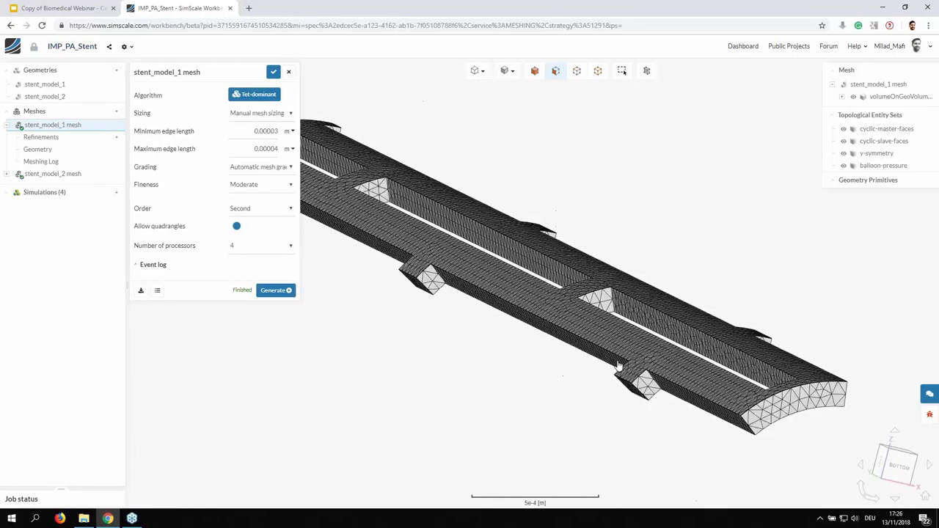
scroll(613, 344, up, 3)
scroll(610, 363, up, 3)
scroll(683, 314, down, 1)
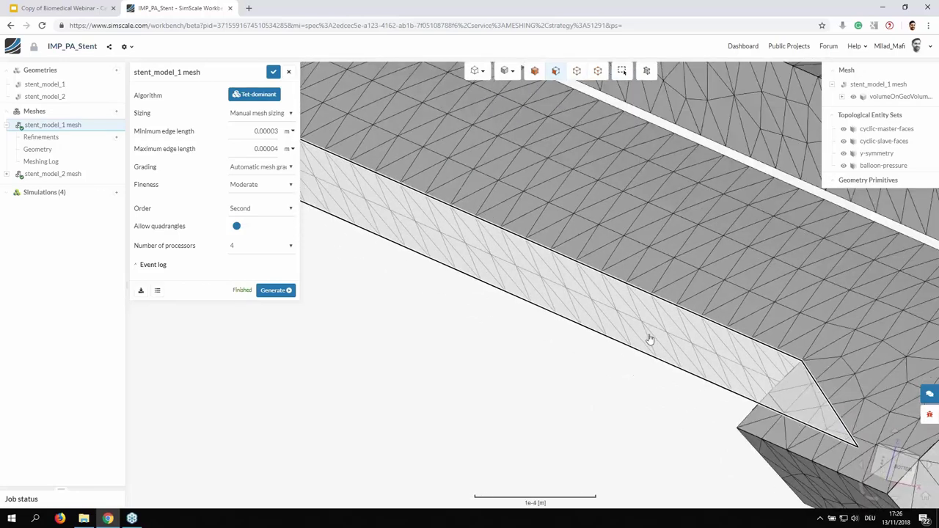
scroll(650, 339, down, 1)
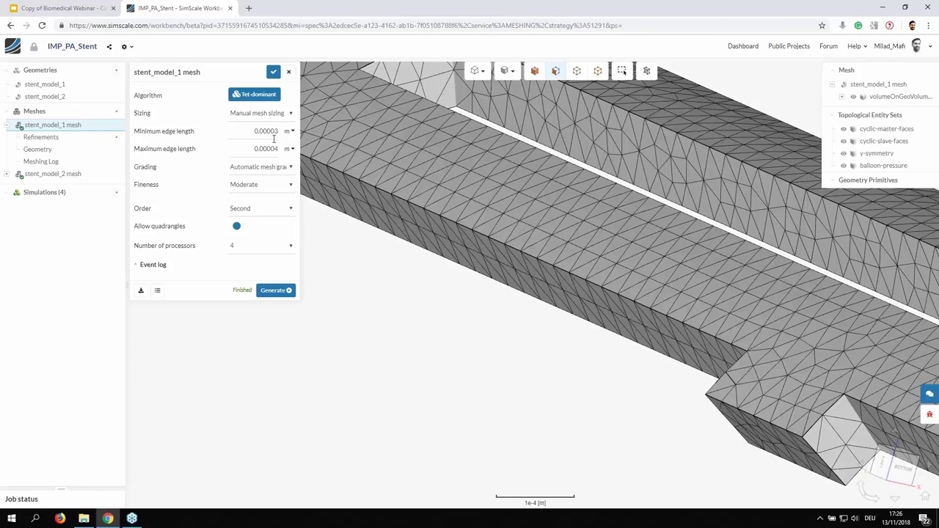
scroll(583, 335, up, 3)
scroll(584, 335, down, 5)
scroll(583, 334, down, 3)
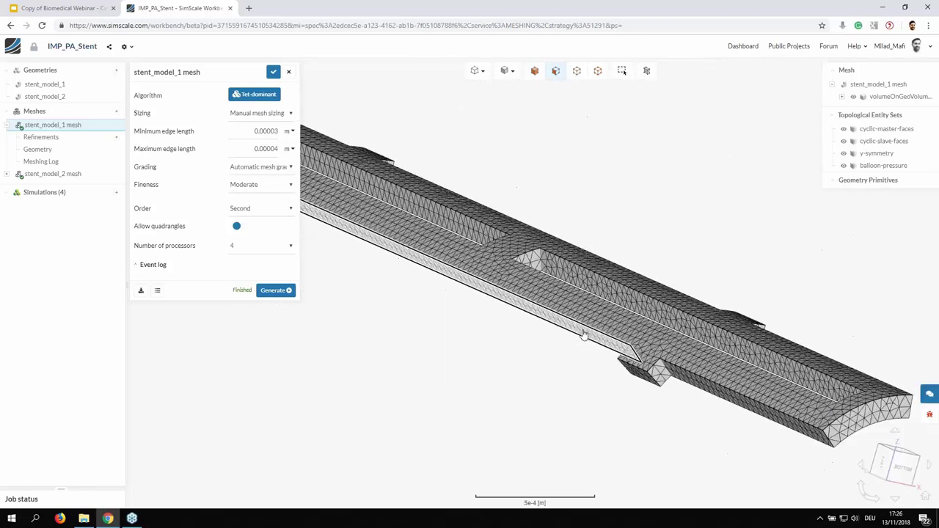
Check the Model_1 - 316LN SS domain mesh, element technology and nonlinear geometry settings.
click(30, 194)
click(46, 207)
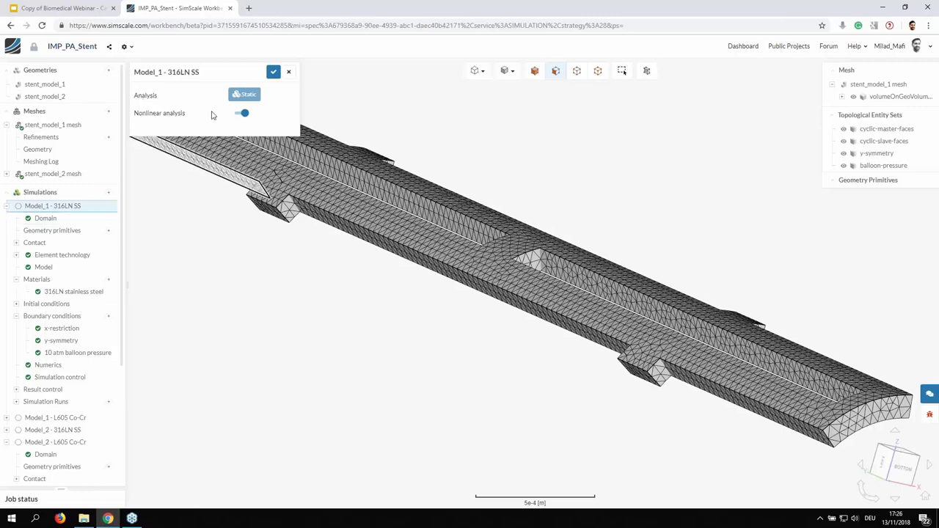
click(54, 218)
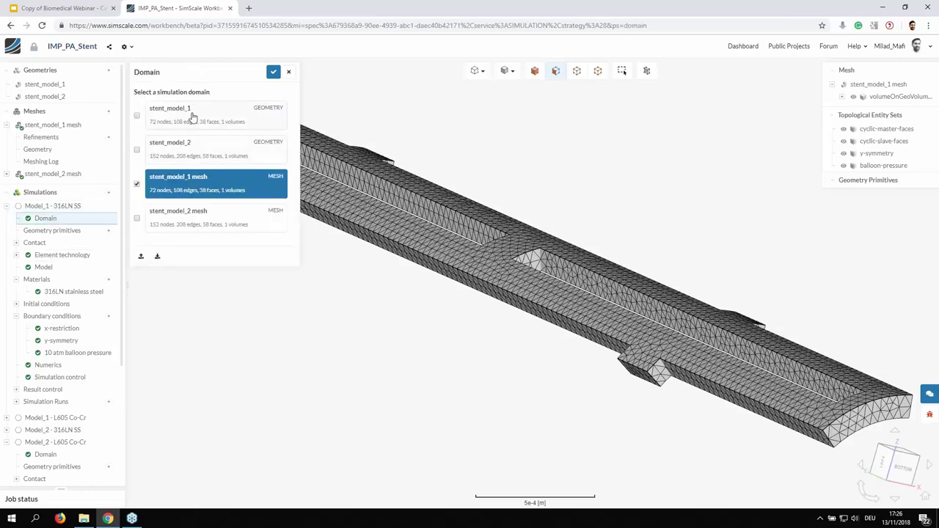
click(62, 254)
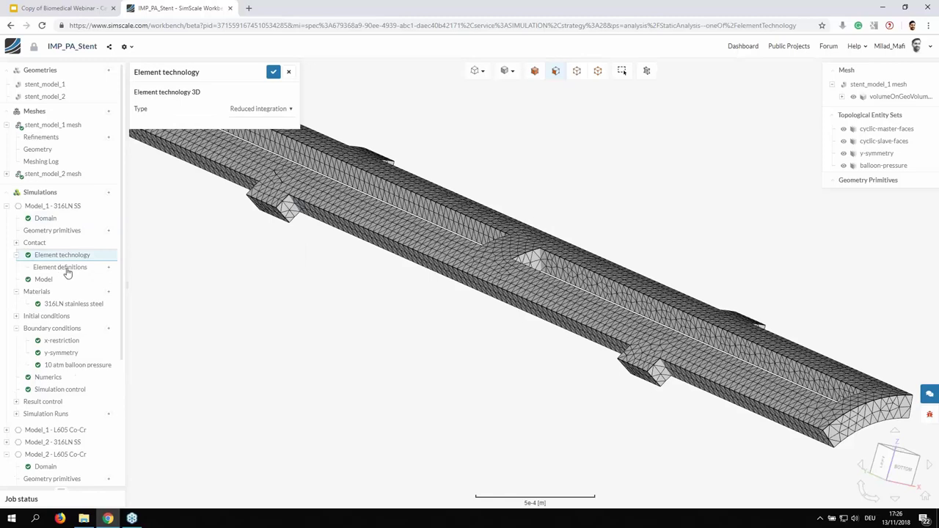
click(56, 282)
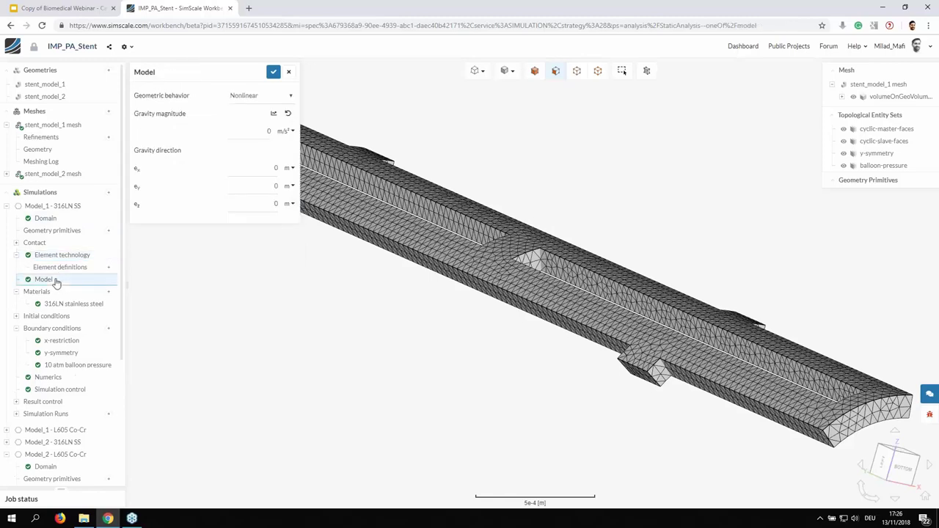
Review the 316LN stainless steel material, x-restriction, y-symmetry and 10 atm balloon pressure face.
click(75, 305)
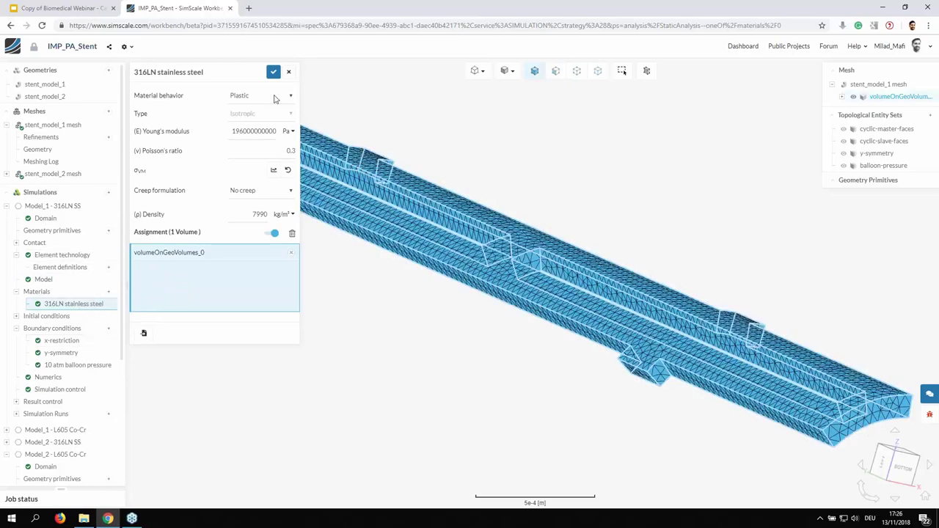
scroll(74, 359, down, 1)
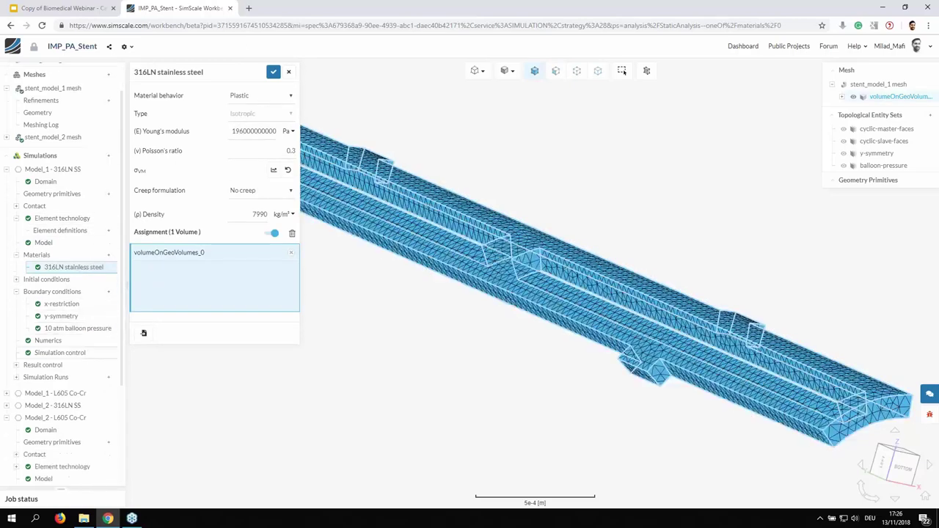
click(67, 305)
click(70, 314)
click(73, 328)
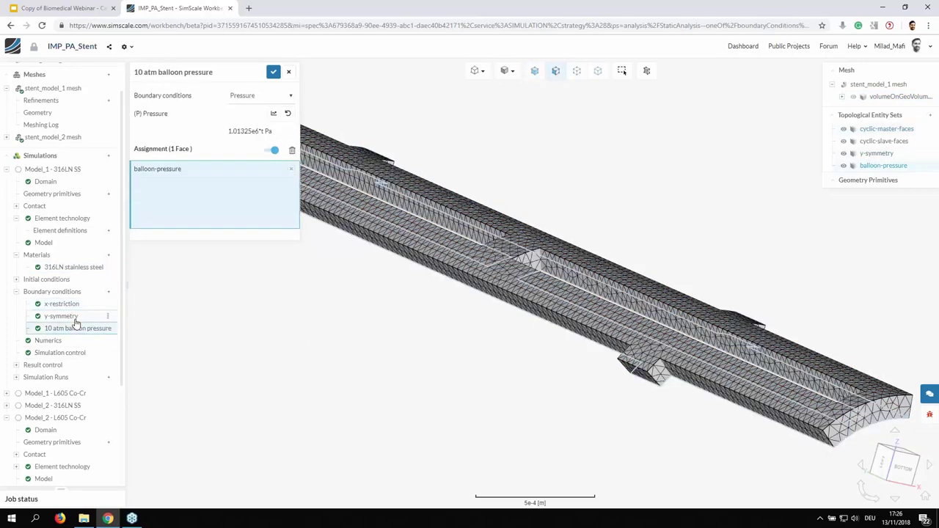
mouse_move(521, 394)
mouse_down()
mouse_move(560, 328)
mouse_move(549, 224)
mouse_move(516, 149)
mouse_up()
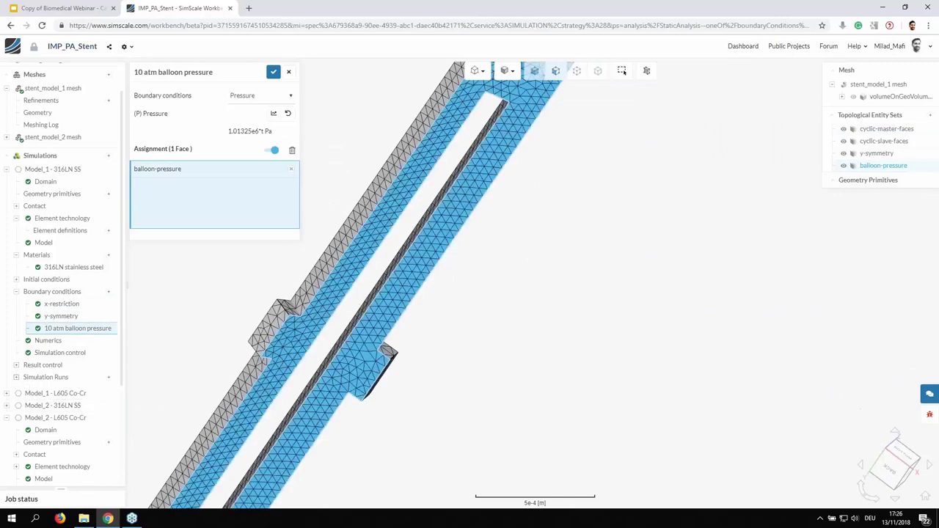
click(17, 378)
In Run - model 1 - 316LN SS, plot von Mises stress over time, then load solution fields.
click(38, 390)
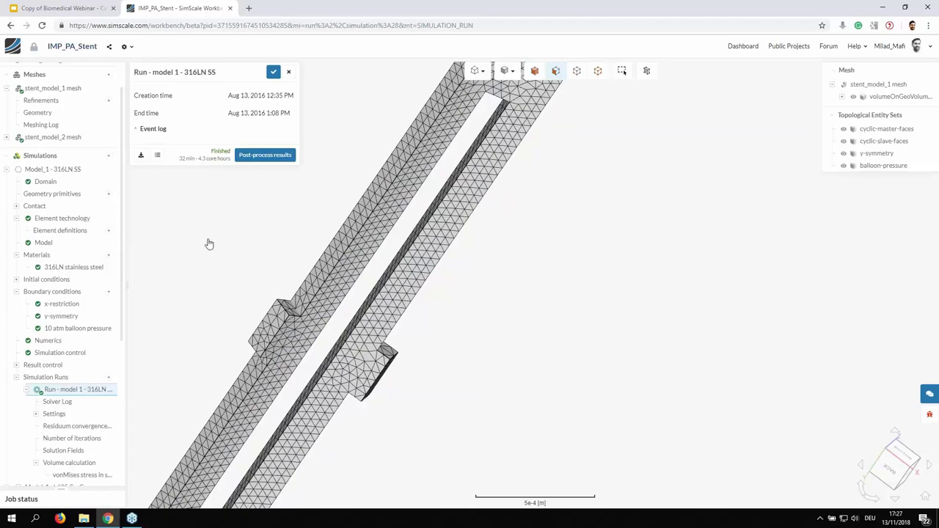
mouse_move(226, 257)
mouse_down()
mouse_move(233, 243)
mouse_move(186, 201)
mouse_up()
scroll(78, 352, down, 2)
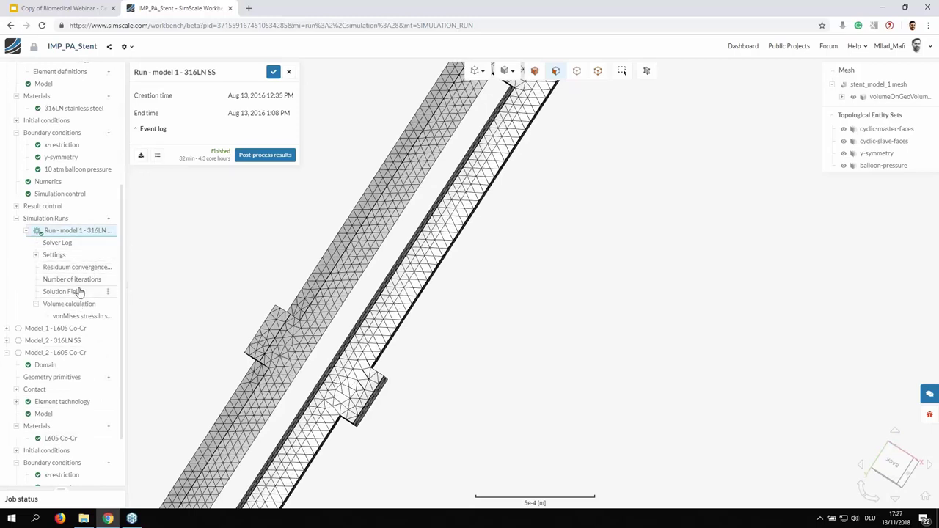
click(79, 316)
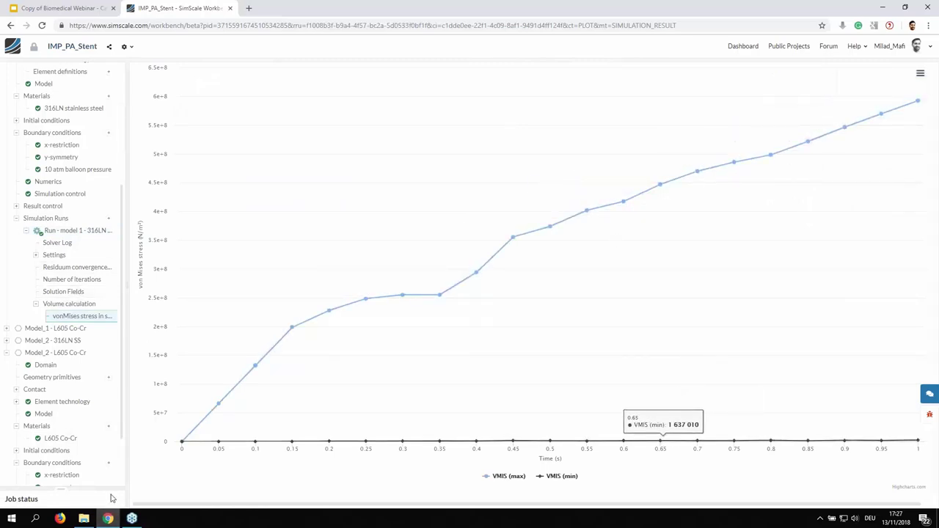
mouse_move(917, 440)
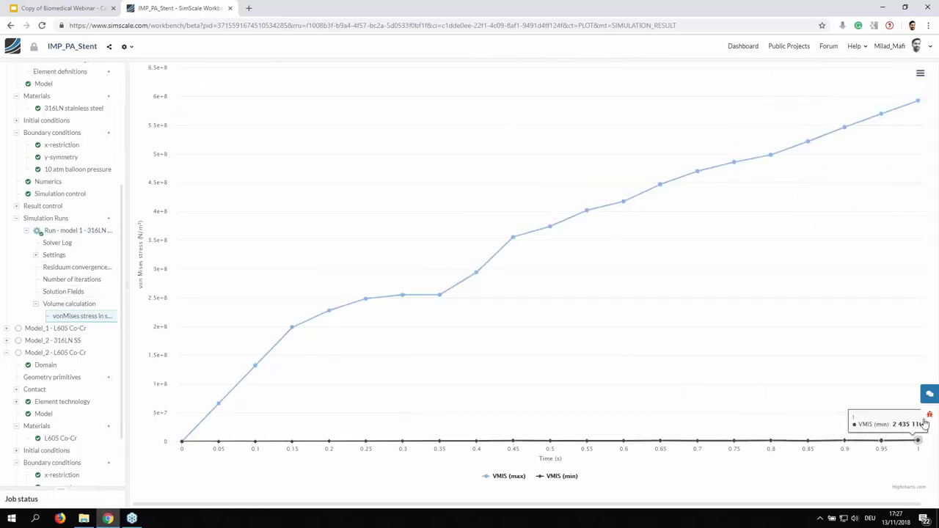
click(74, 291)
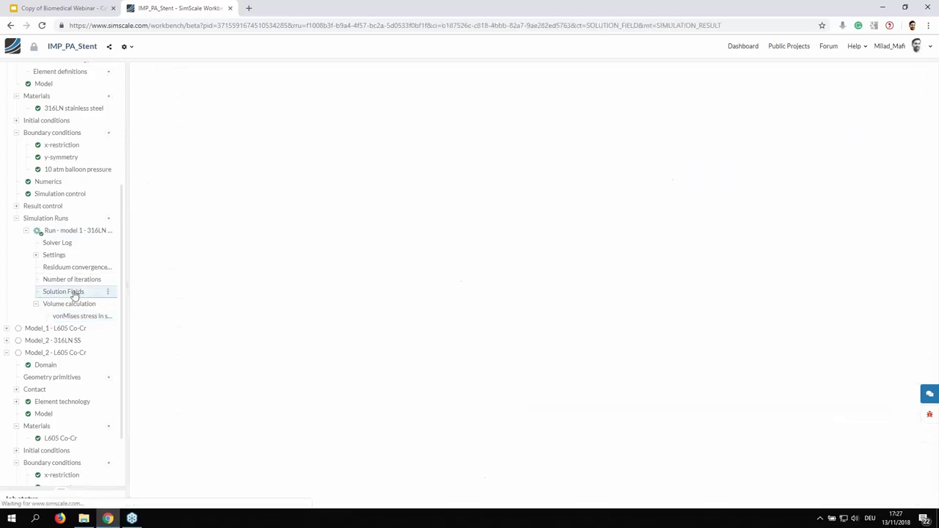
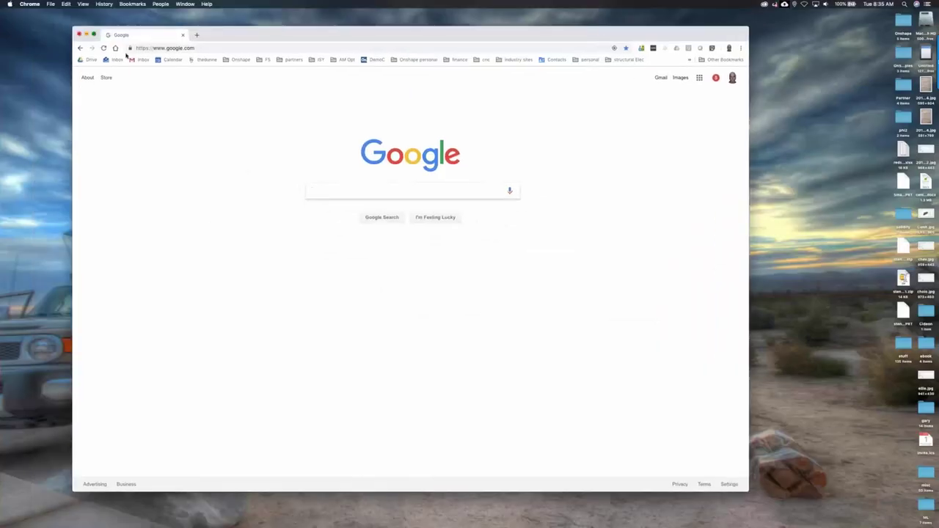
Put Chrome into full-screen mode with Ctrl+Cmd+F.
key(ctrl+super+f)
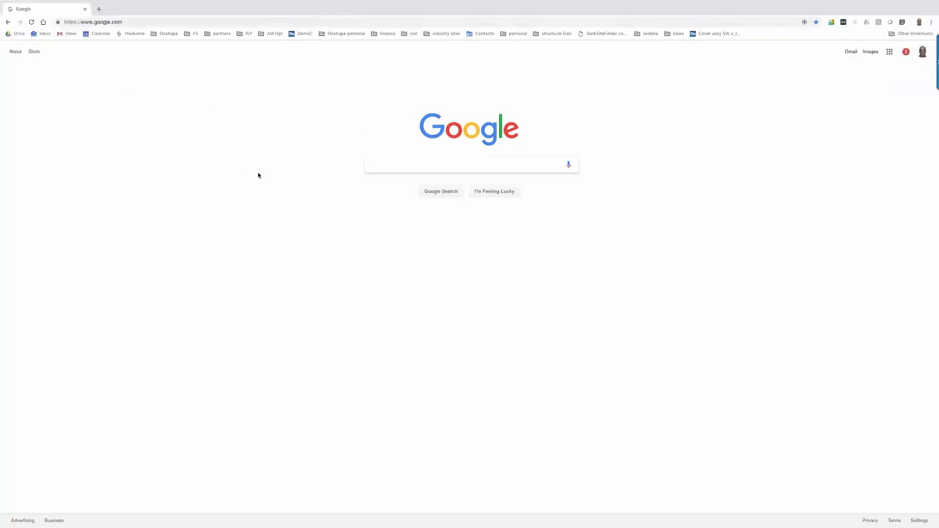
Go to the Onshape sign-in page and sign in.
click(183, 22)
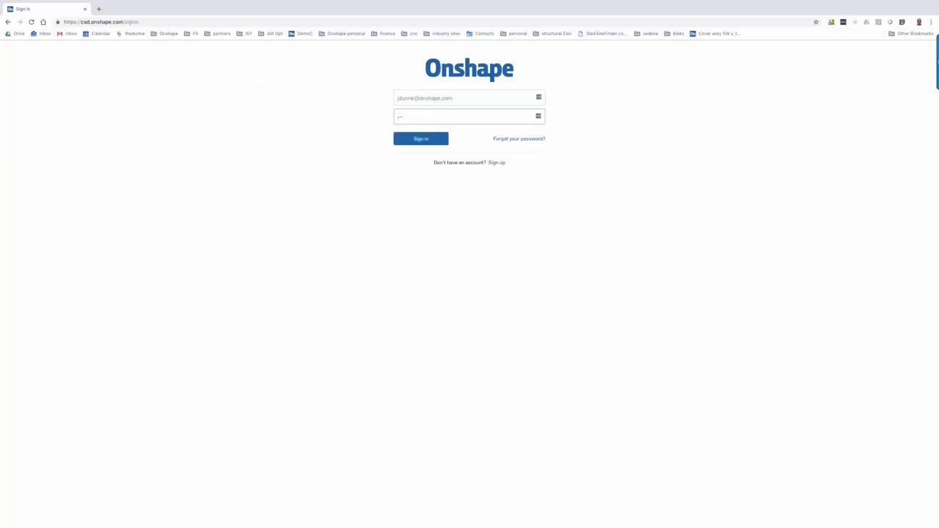
text(••••••••••••)
key(Return)
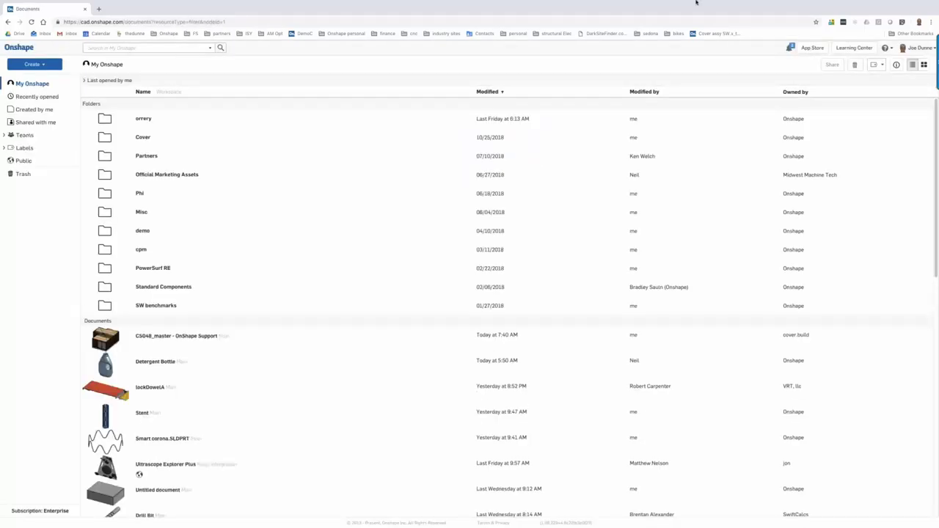
click(917, 51)
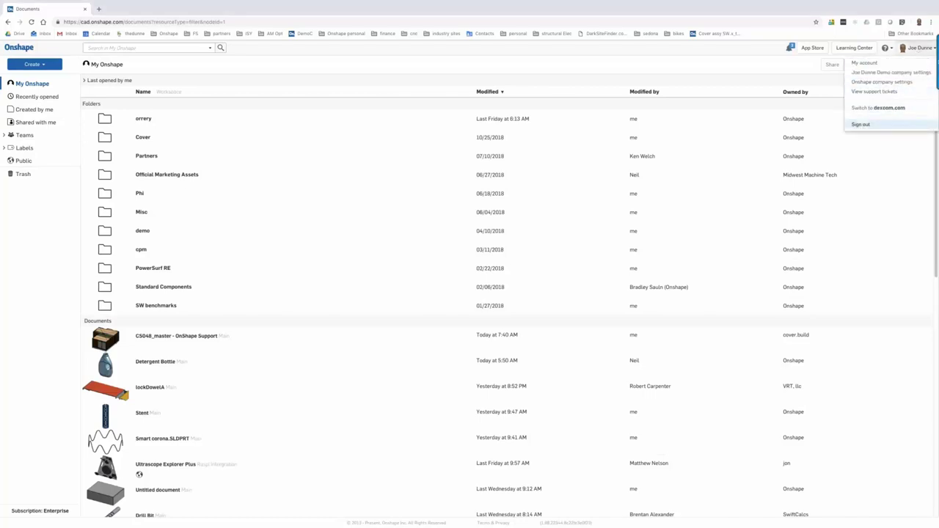
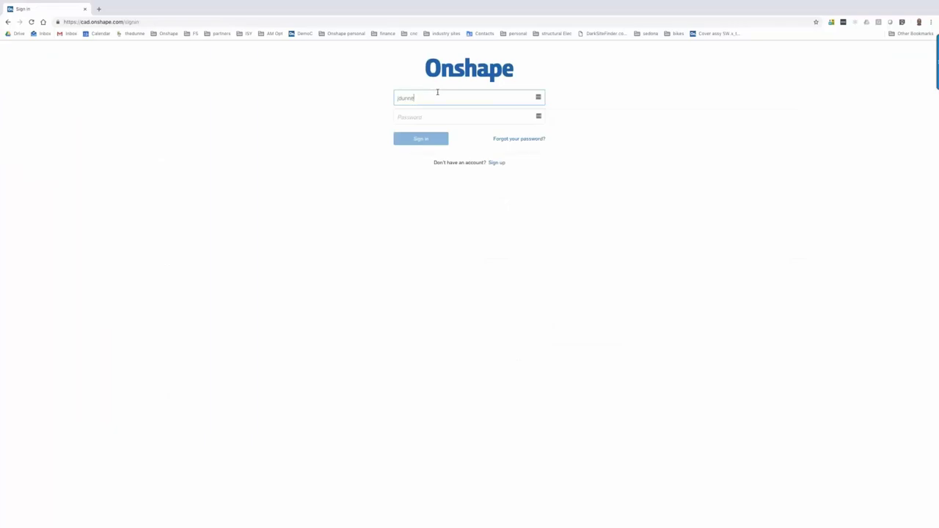
key(Tab)
text(***************)
key(Return)
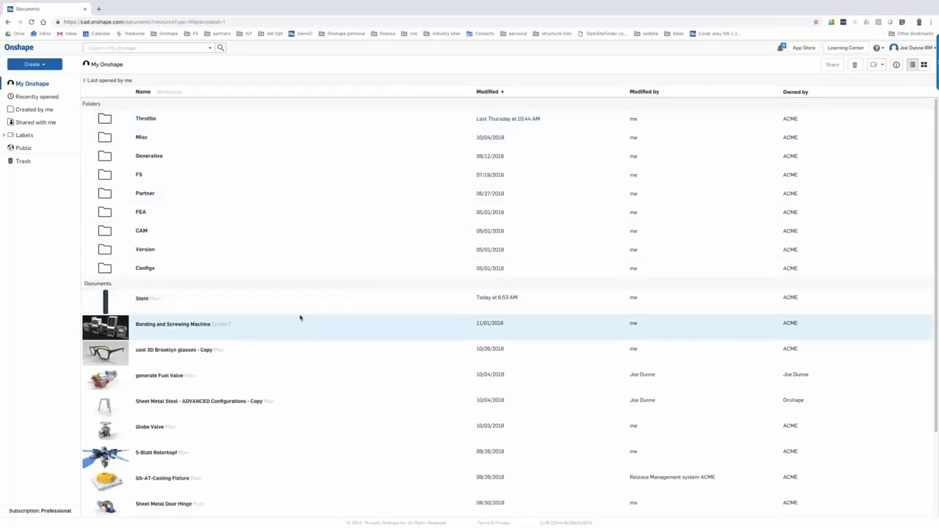
Switch the documents page to grid thumbnails and open the Stent document.
scroll(300, 316, down, 3)
scroll(350, 349, up, 3)
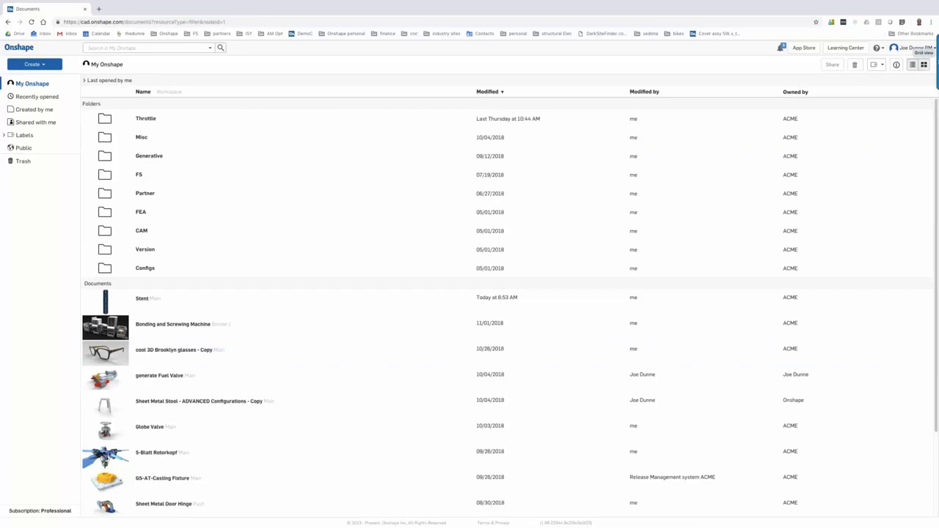
click(924, 65)
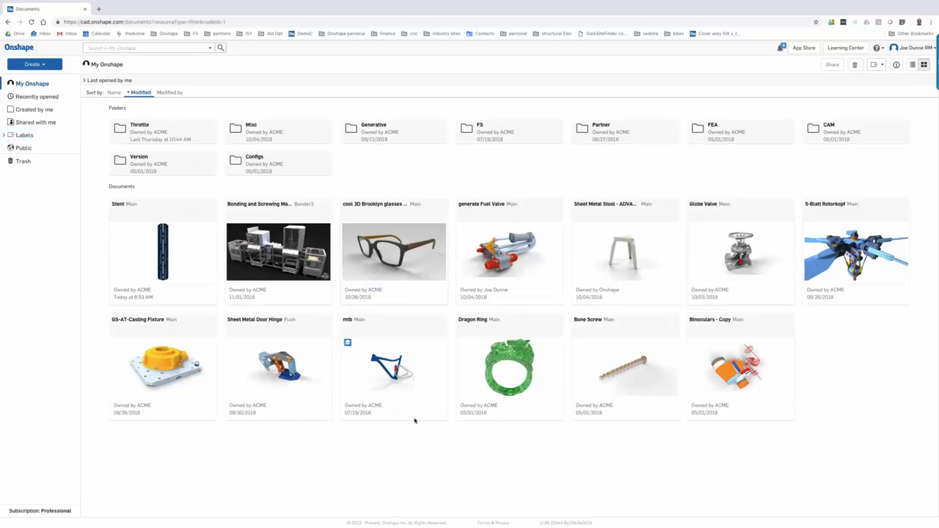
mouse_move(163, 253)
click(197, 269)
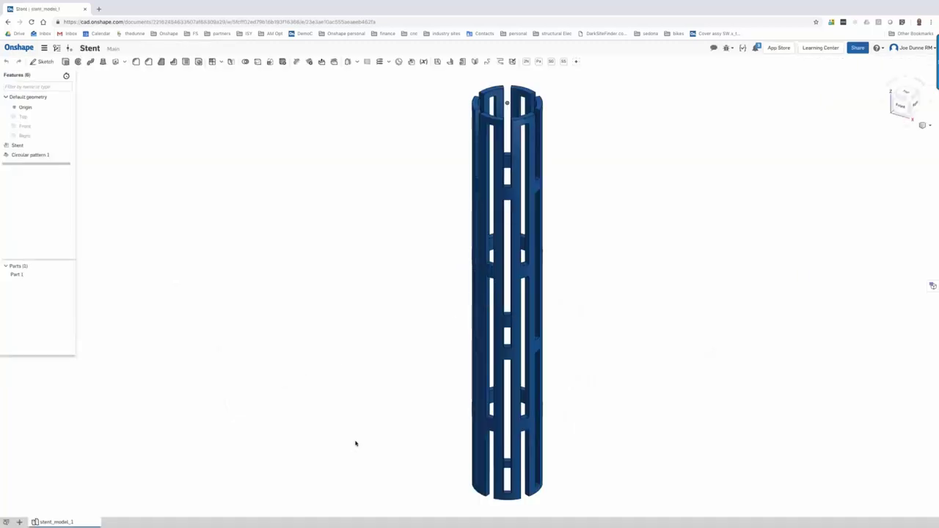
Orbit the stent and briefly check its versions and history panel.
right_drag(316, 224, 280, 275)
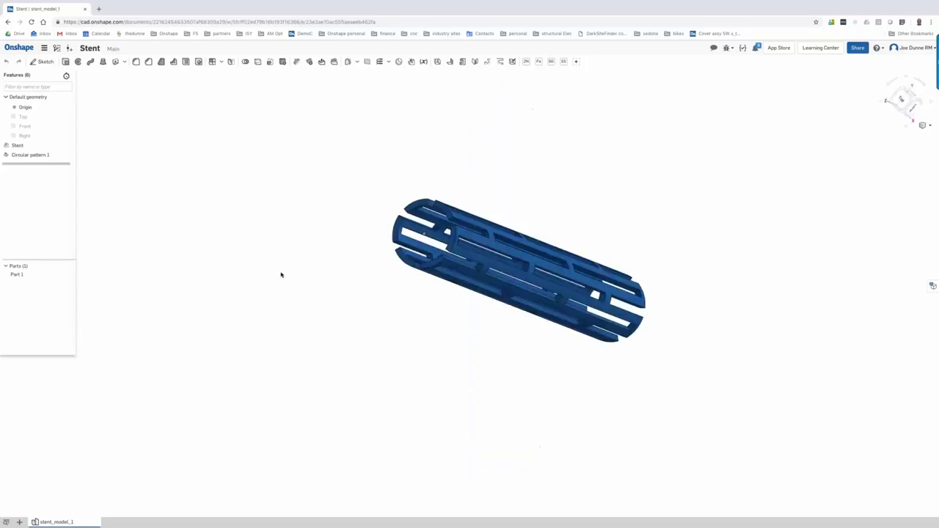
click(66, 75)
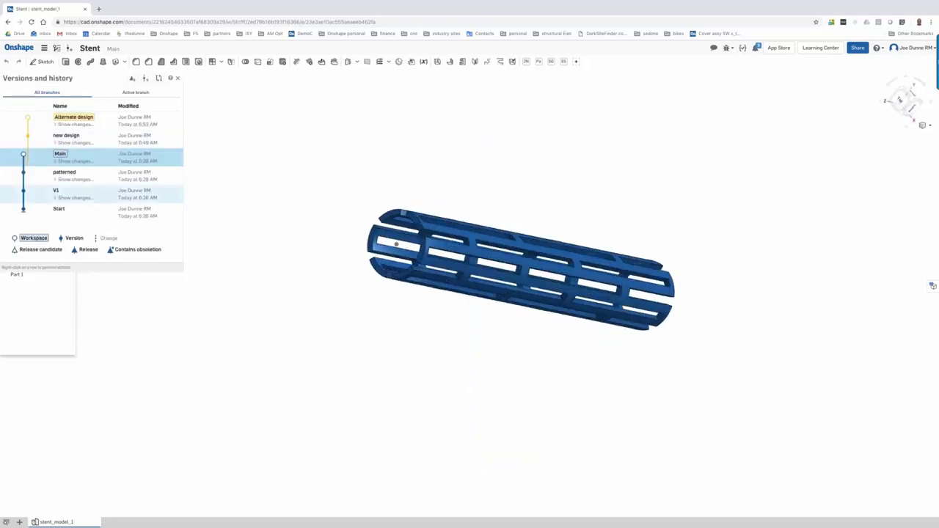
click(346, 183)
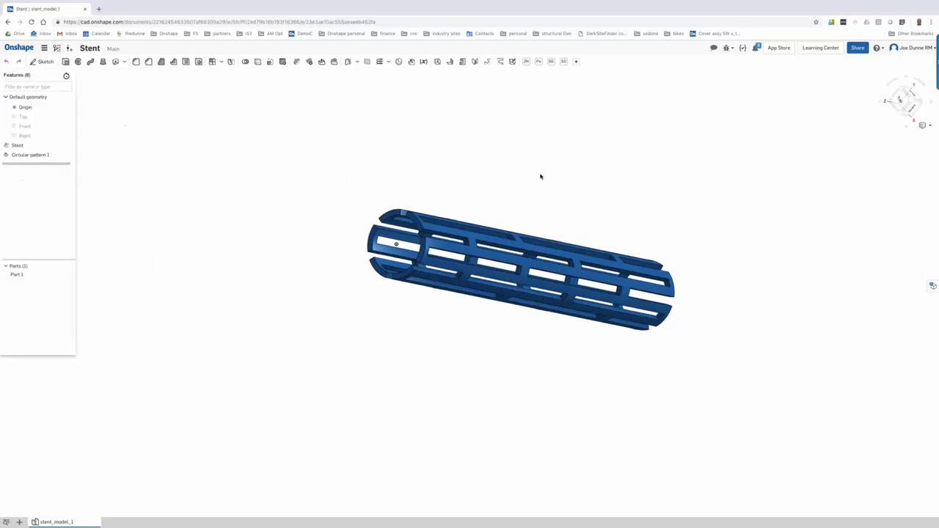
mouse_move(540, 176)
right_down()
mouse_move(558, 190)
mouse_move(514, 192)
right_up()
scroll(498, 192, up, 3)
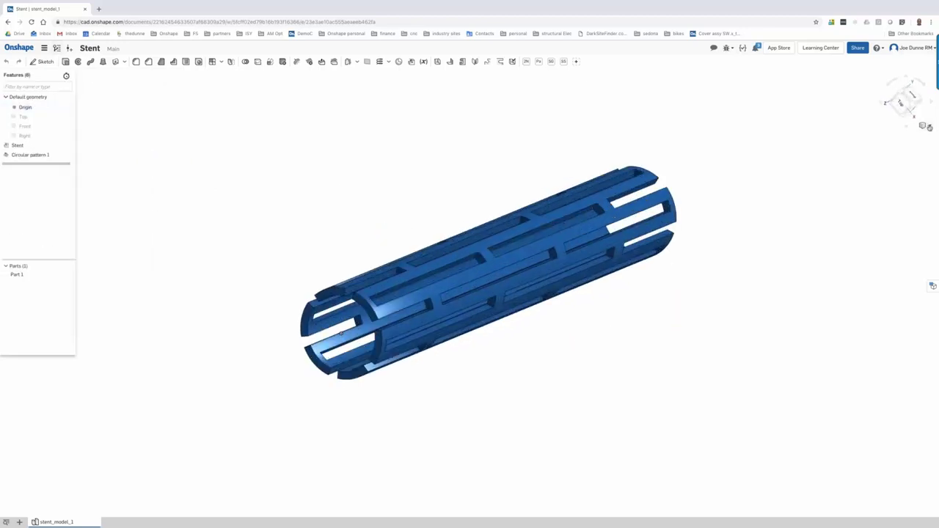
Show the stent with hidden edges visible and zoom in on its slots.
click(929, 126)
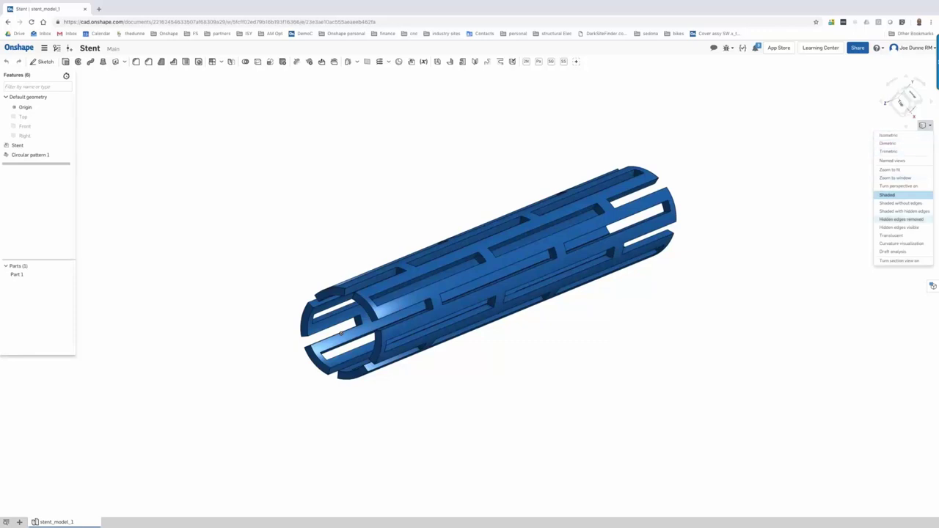
click(898, 227)
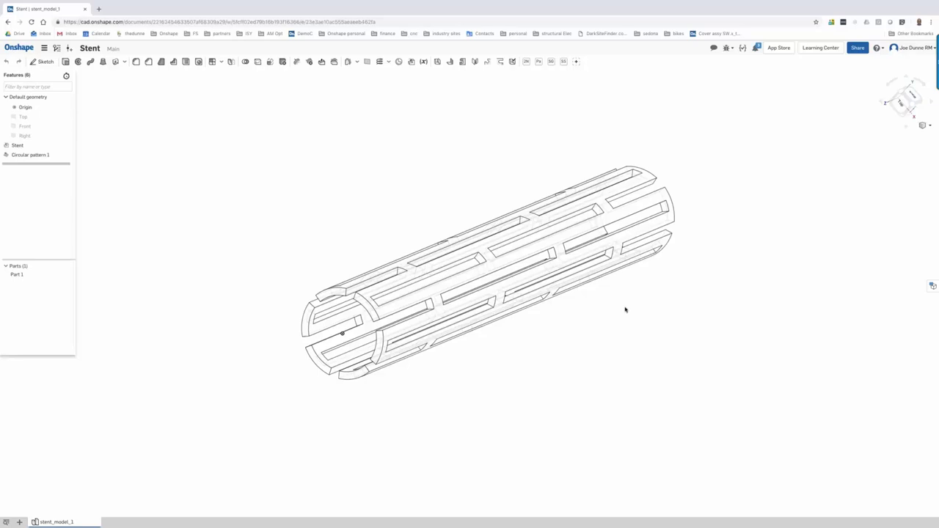
click(922, 125)
scroll(701, 247, up, 3)
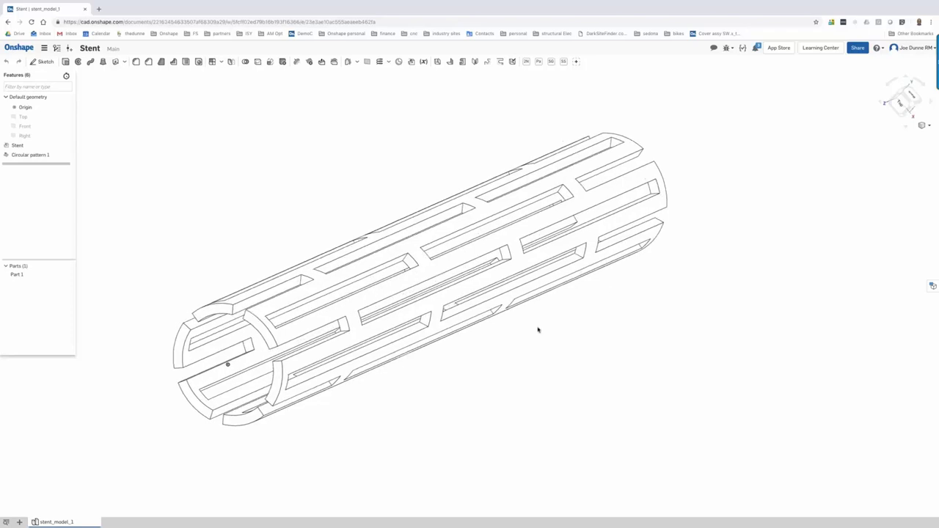
middle_drag(536, 330, 560, 333)
scroll(351, 347, up, 1)
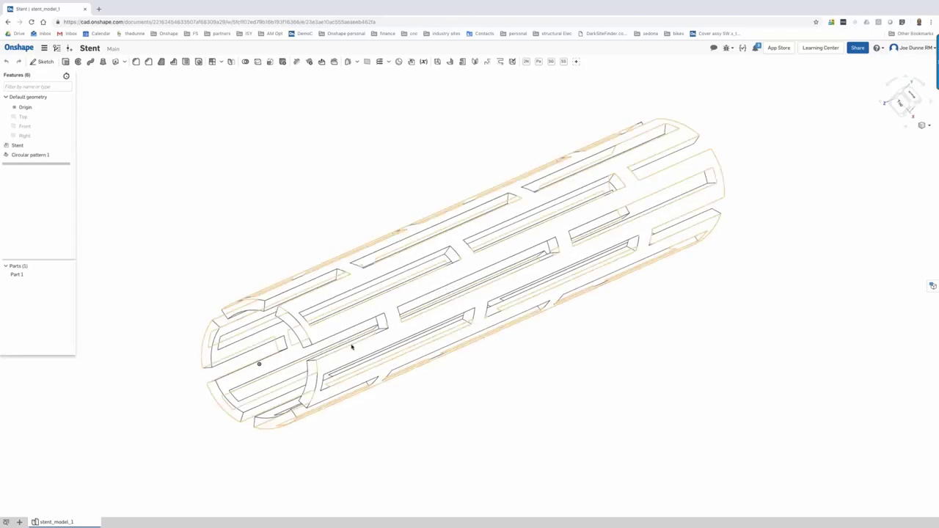
scroll(351, 347, up, 5)
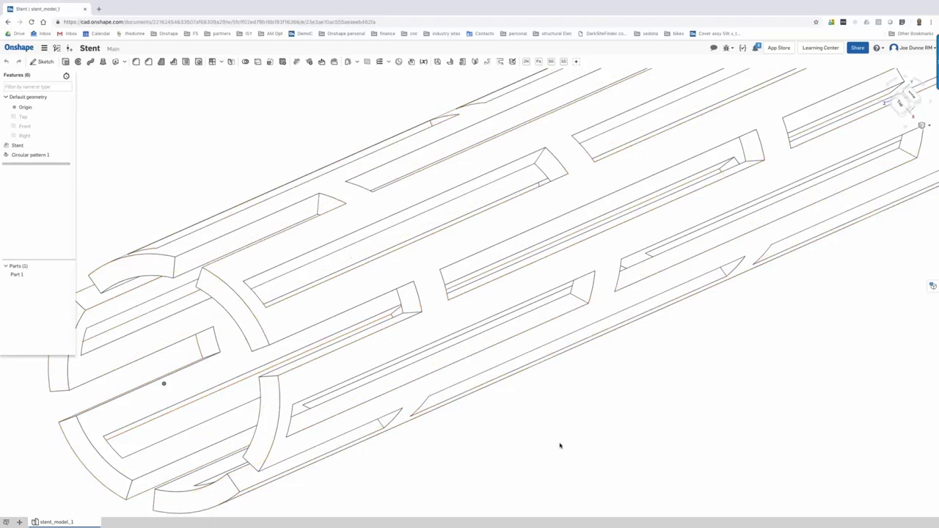
scroll(559, 446, down, 1)
scroll(327, 187, down, 1)
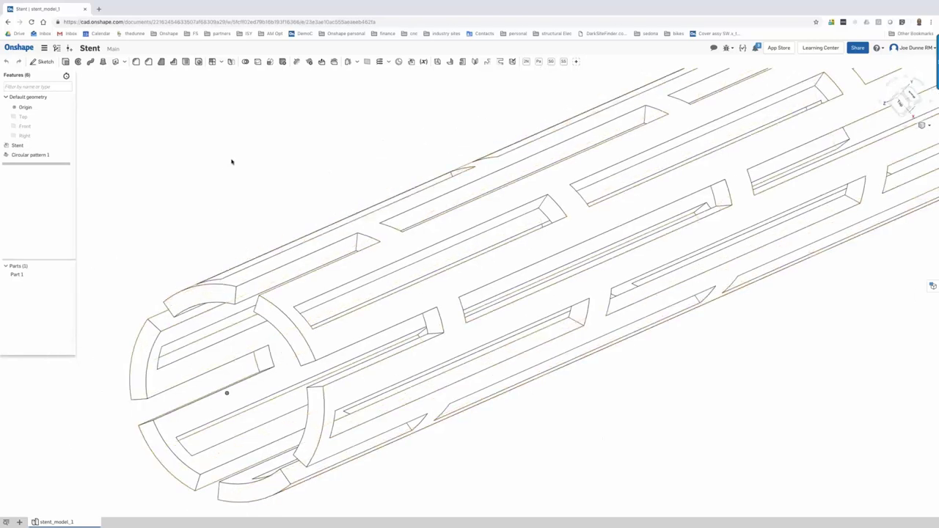
Open the Alternate design workspace and display it with hidden edges removed.
click(56, 47)
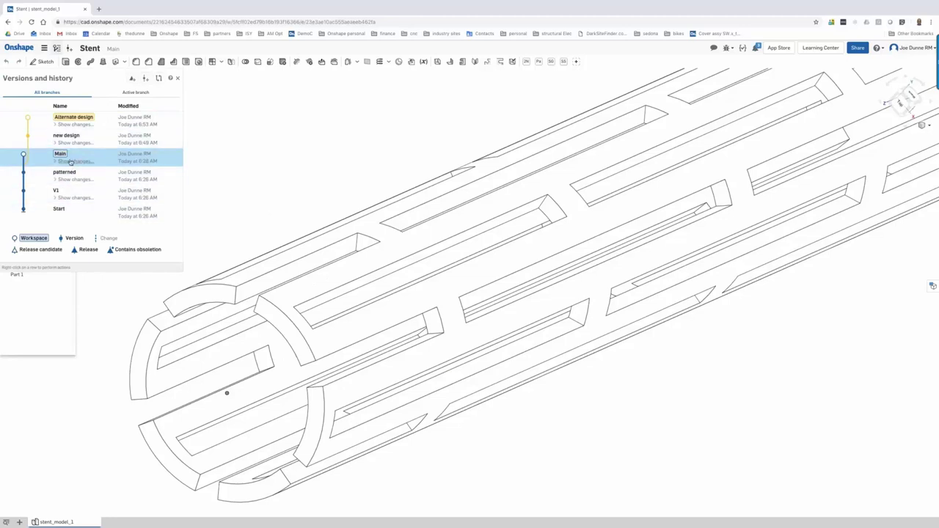
click(74, 118)
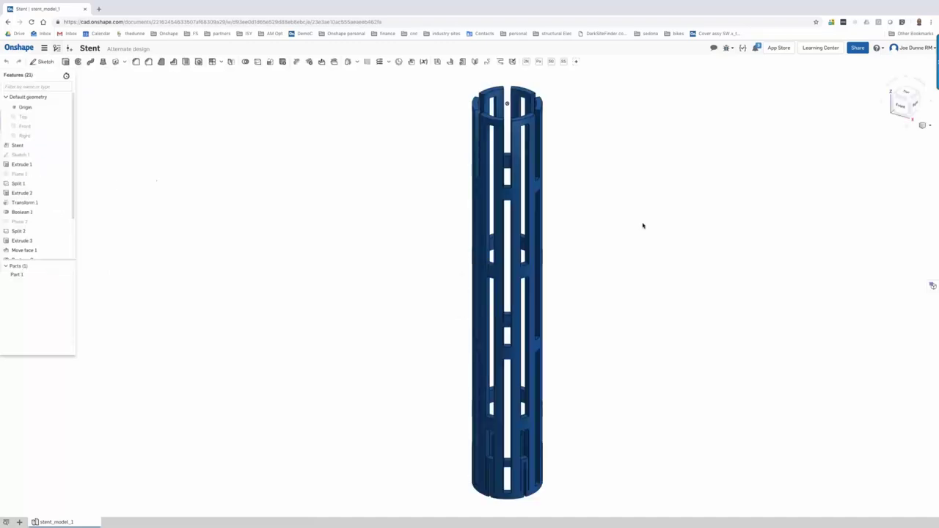
click(925, 126)
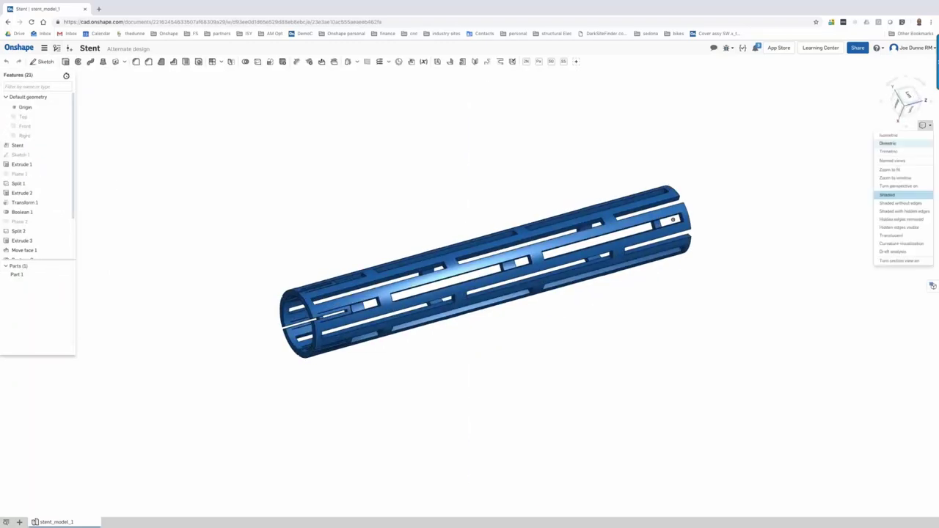
click(899, 220)
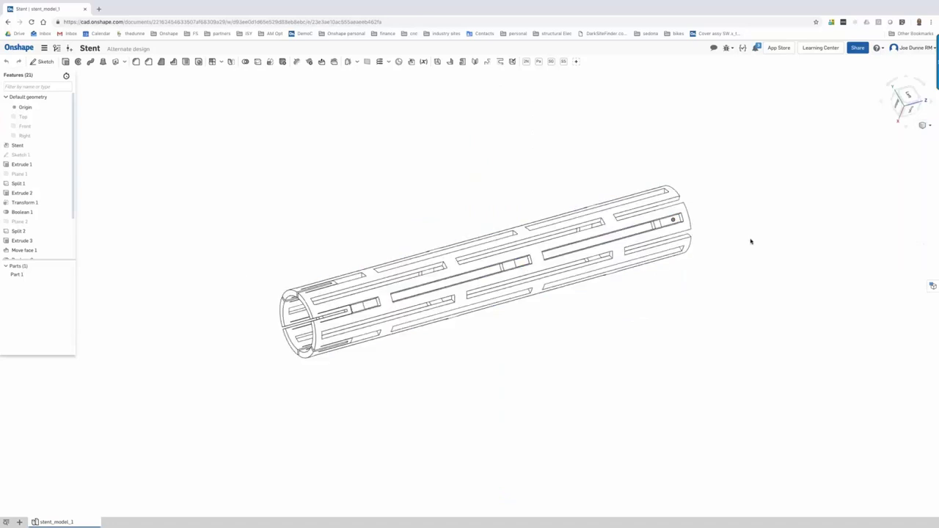
Zoom in on the slots, then zoom out and pan until the whole tube shows.
scroll(314, 335, up, 1)
scroll(315, 340, up, 2)
scroll(344, 323, up, 2)
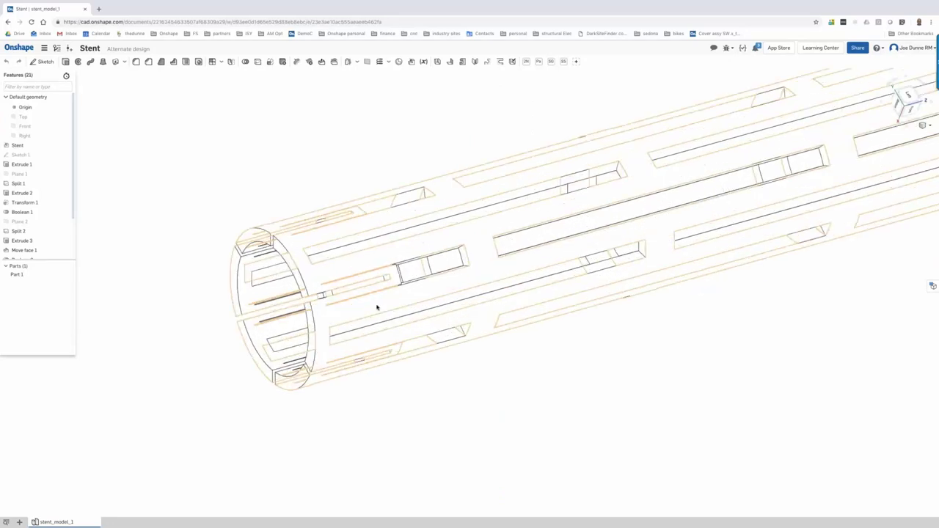
right_drag(489, 412, 490, 416)
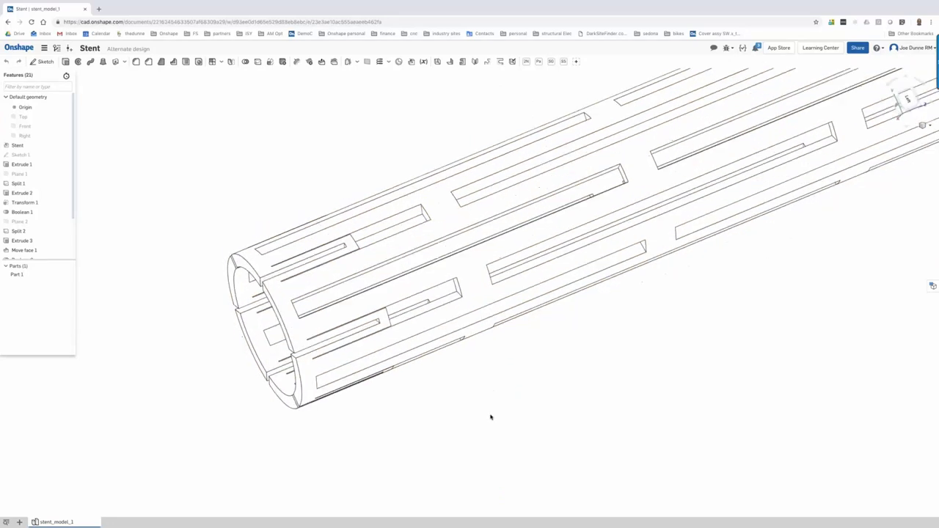
scroll(440, 381, up, 3)
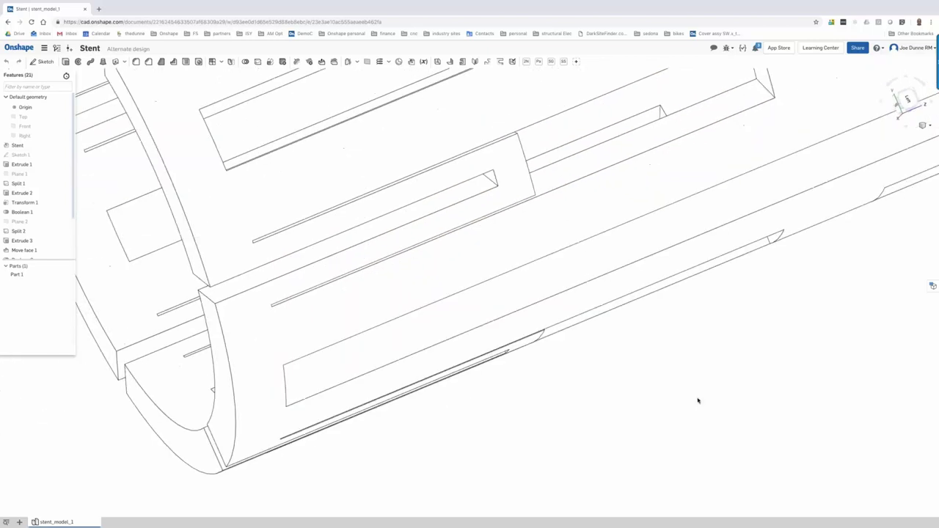
scroll(459, 212, down, 2)
scroll(583, 402, down, 2)
scroll(582, 401, down, 1)
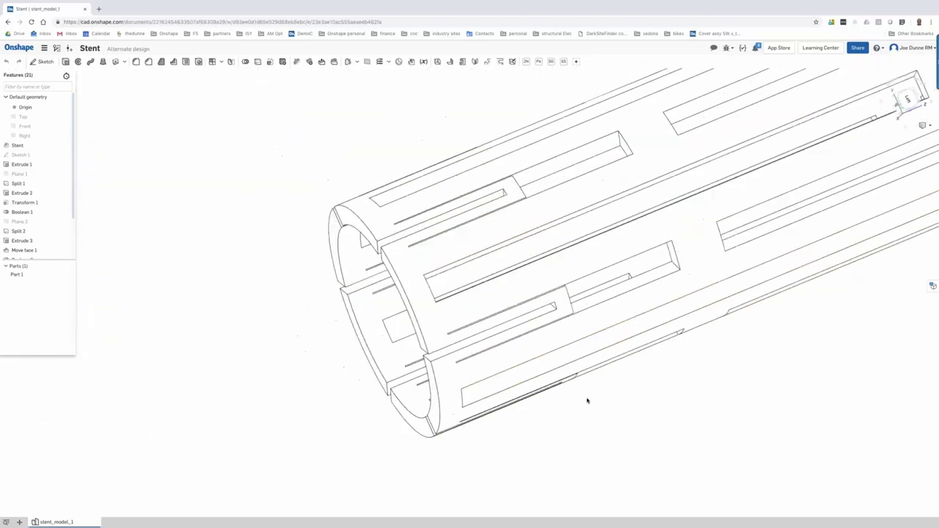
scroll(586, 400, down, 1)
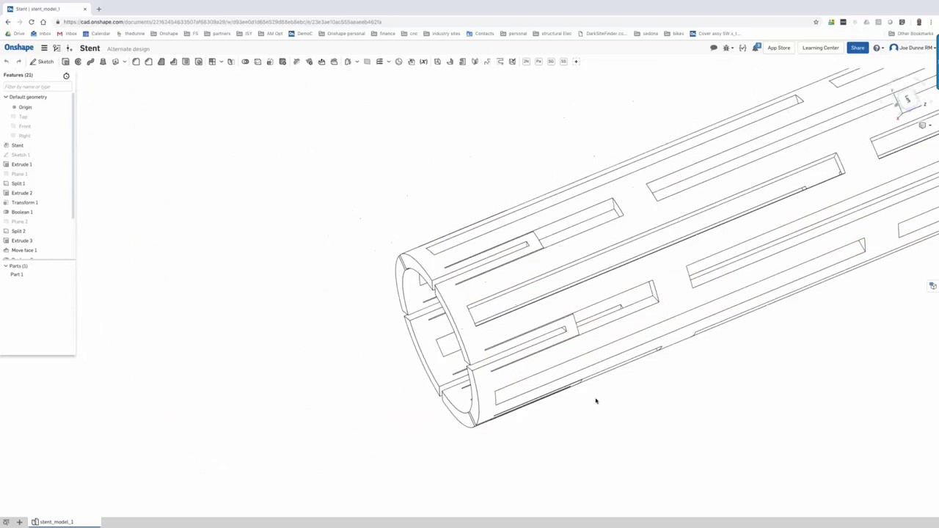
scroll(595, 401, down, 1)
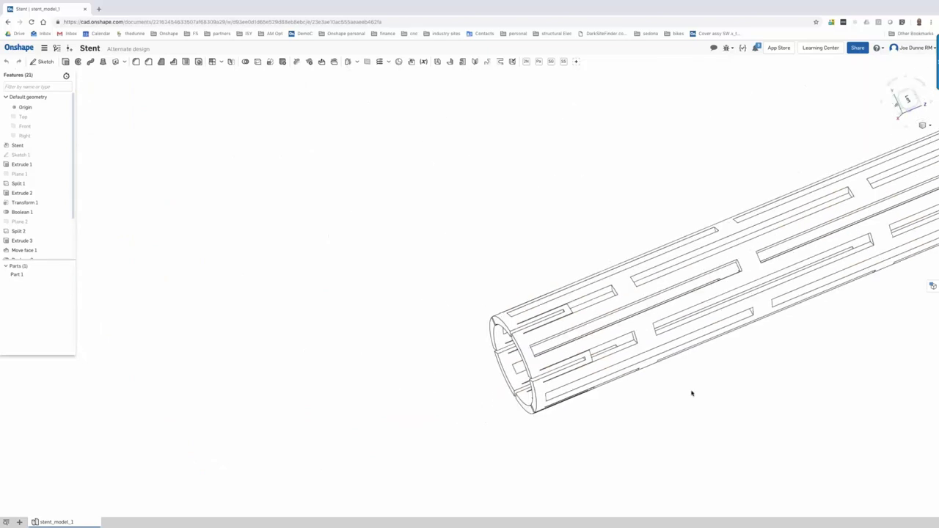
middle_drag(691, 394, 458, 410)
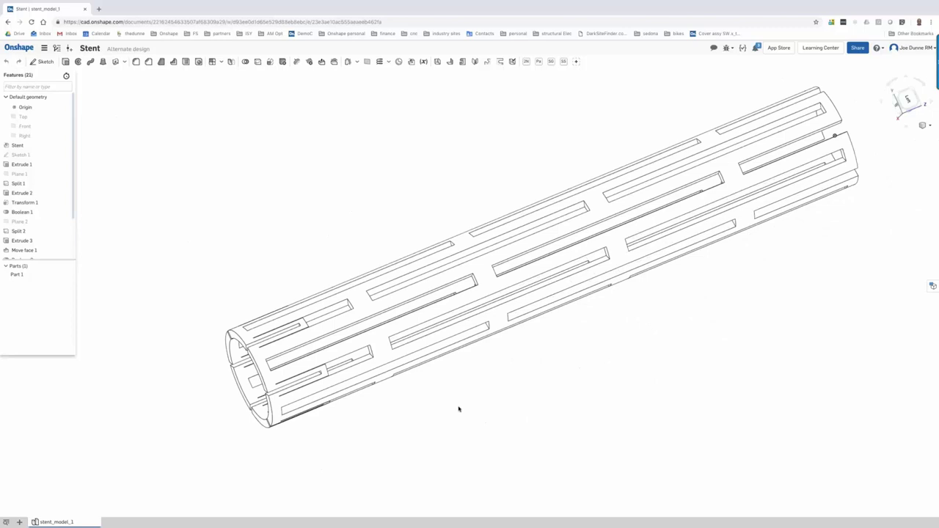
Compare the 'new design' version against 'patterned' from Versions and history.
click(56, 48)
click(159, 77)
click(75, 154)
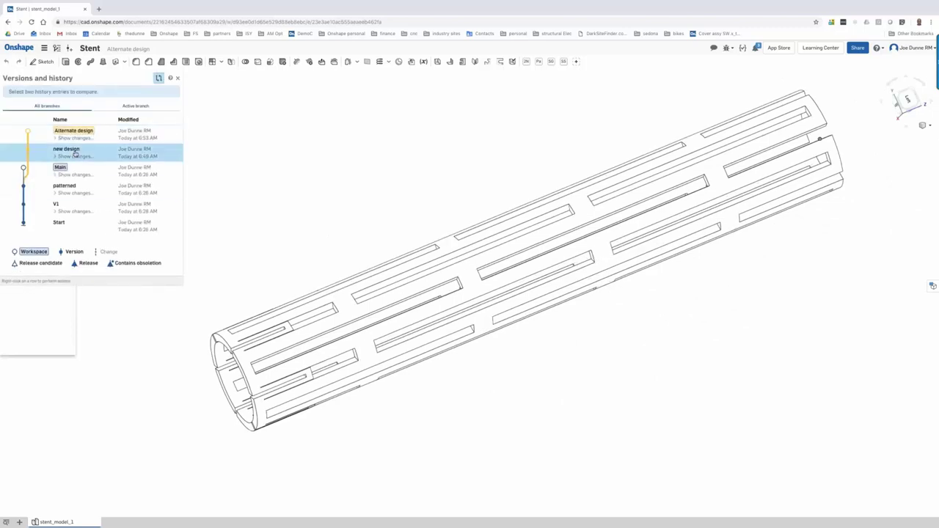
click(66, 188)
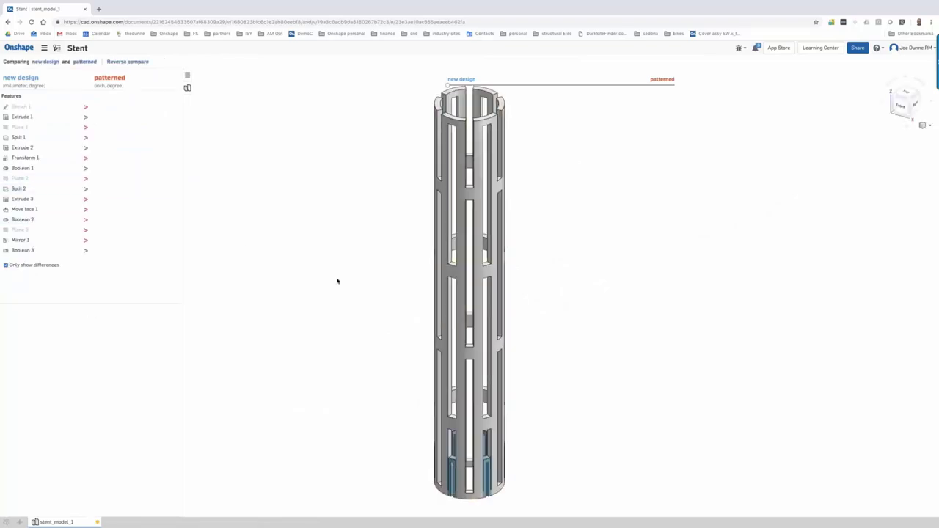
Orbit and zoom the comparison, toggling the slider between patterned and new design differences.
mouse_move(337, 281)
right_down()
mouse_move(365, 264)
mouse_move(364, 178)
right_up()
scroll(444, 381, up, 2)
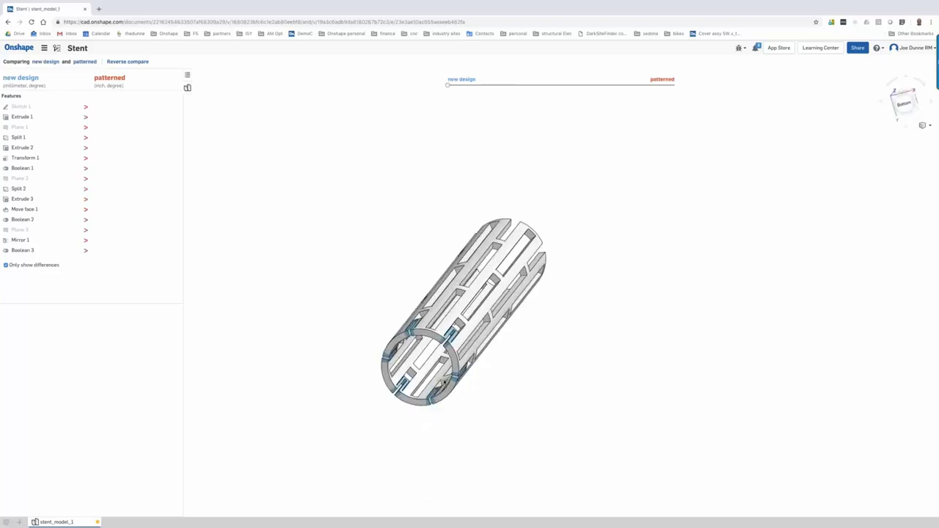
scroll(440, 380, up, 3)
mouse_move(426, 359)
right_down()
mouse_move(431, 339)
mouse_move(672, 365)
right_up()
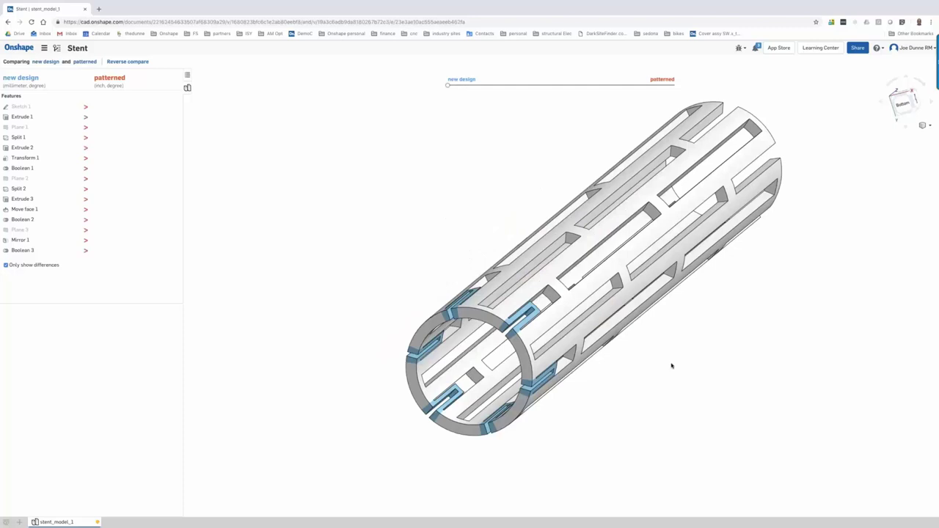
scroll(671, 366, up, 3)
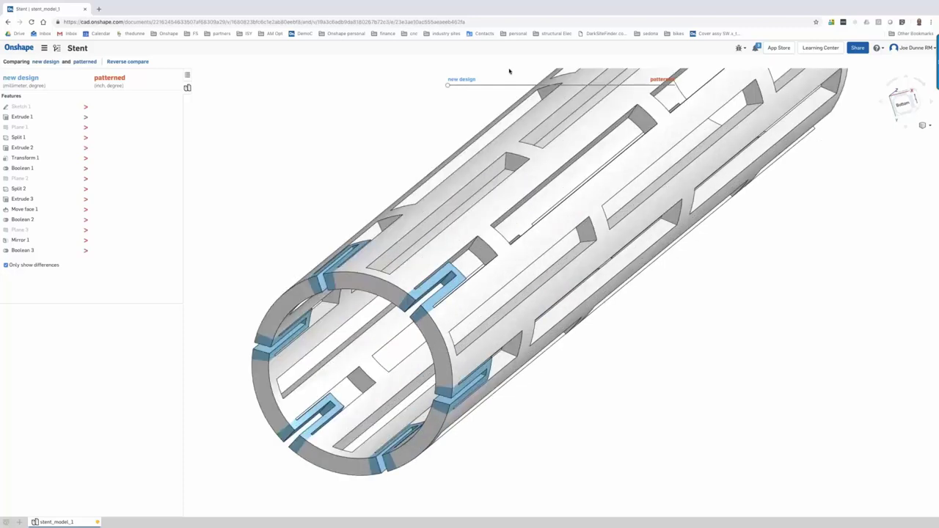
click(672, 88)
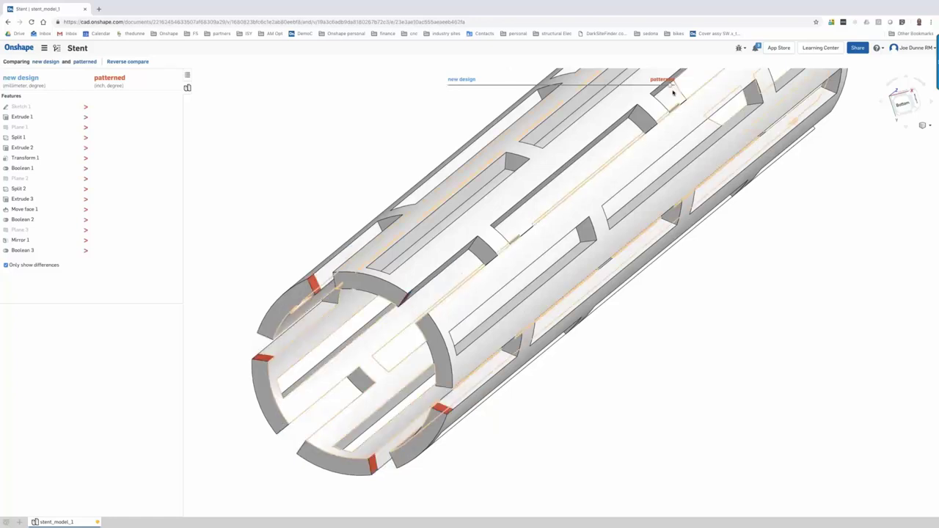
drag(672, 91, 14, 84)
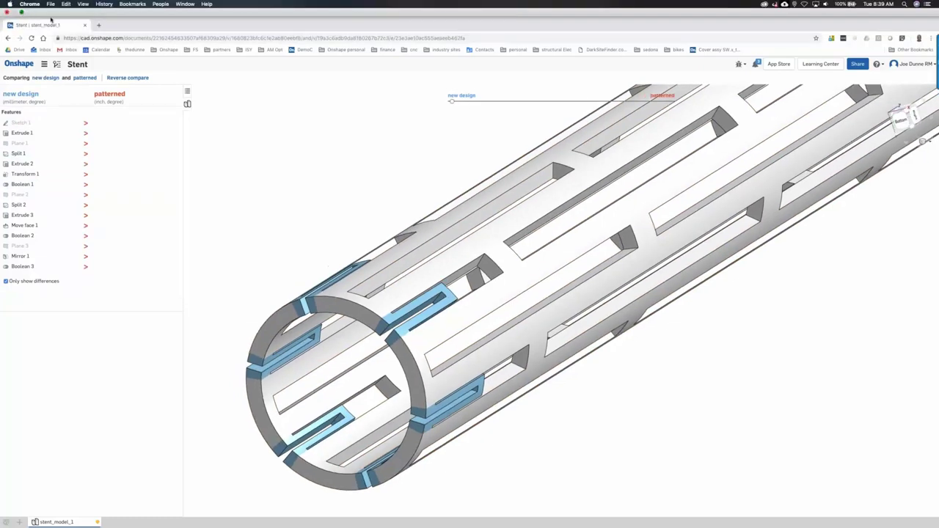
Exit Chrome full screen with the green title-bar button.
click(22, 12)
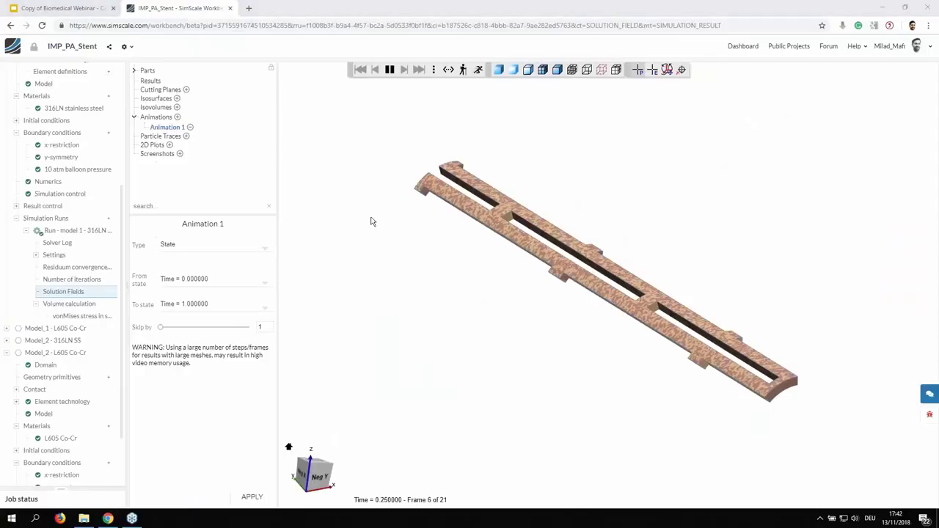
click(443, 251)
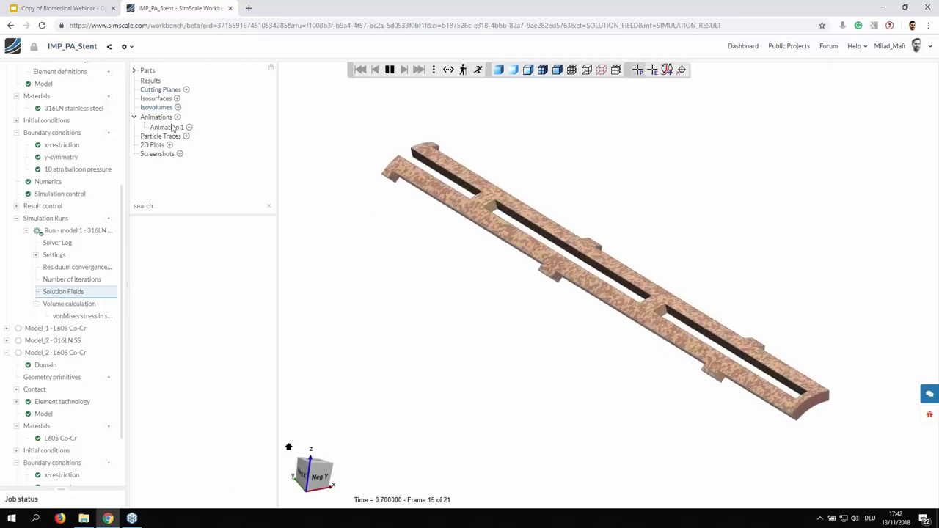
click(149, 73)
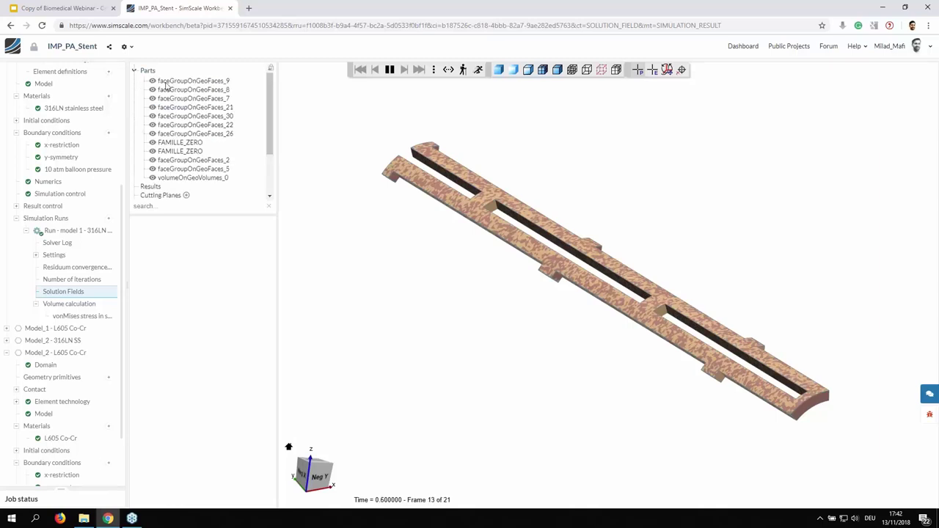
click(154, 82)
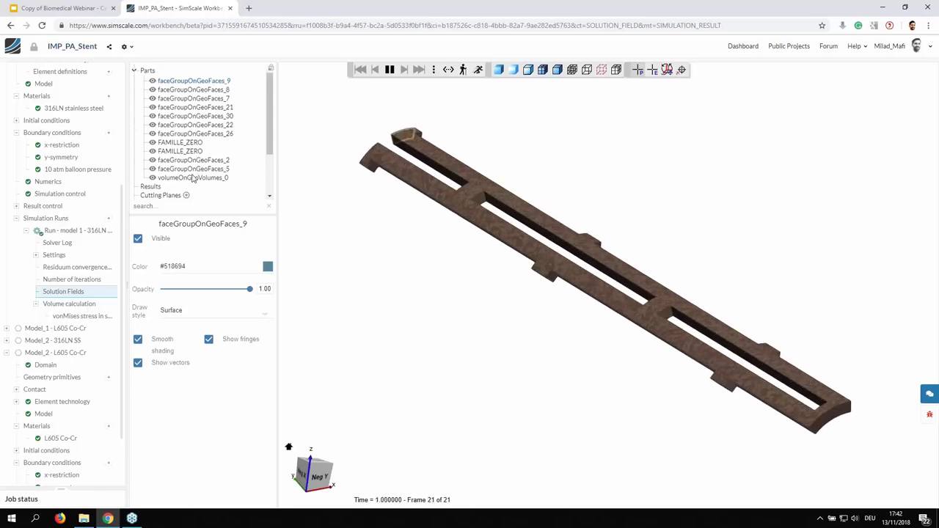
click(135, 71)
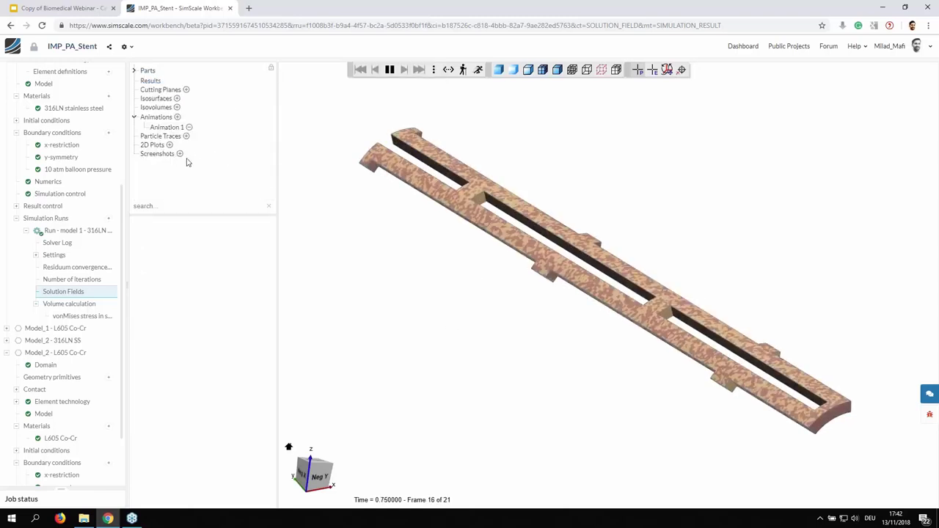
click(173, 130)
Add Cutting Plane 1 and slide its point along to clip away the strut.
click(186, 89)
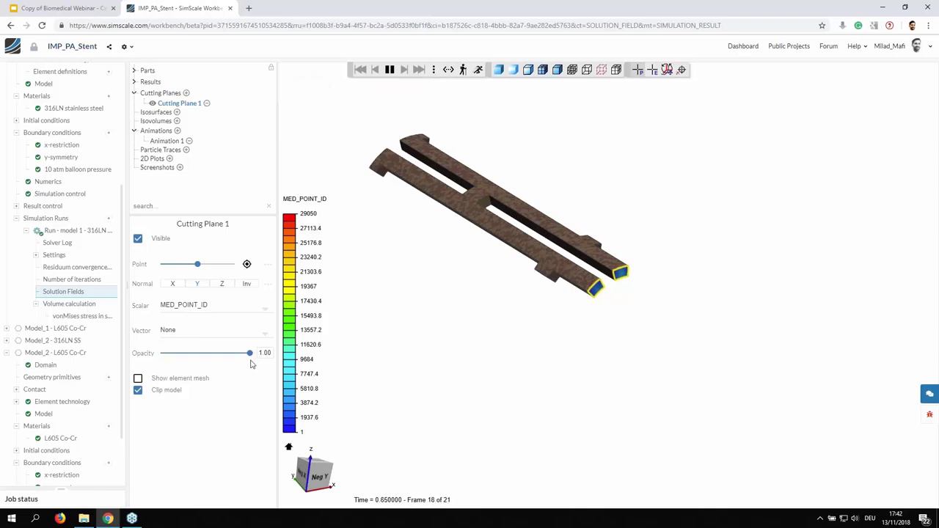
drag(195, 264, 223, 281)
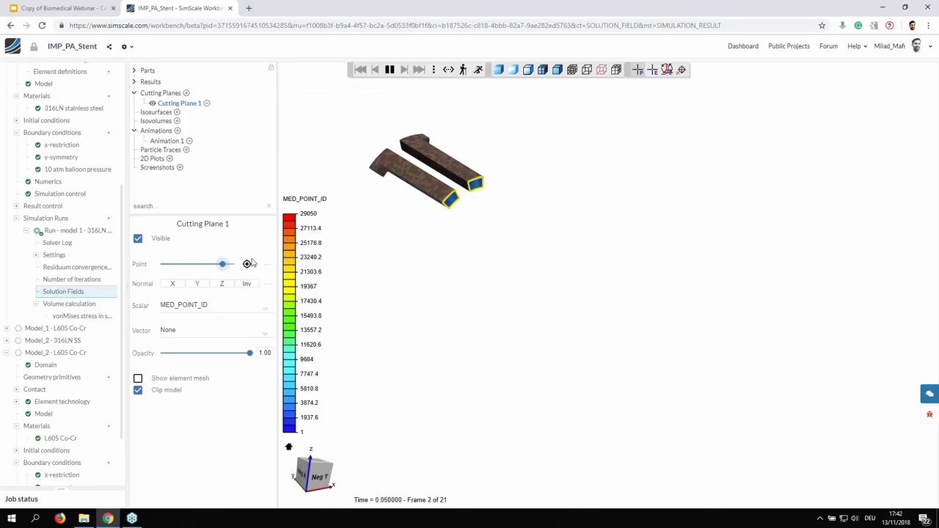
mouse_move(225, 268)
mouse_down()
mouse_move(170, 269)
mouse_move(186, 265)
mouse_up()
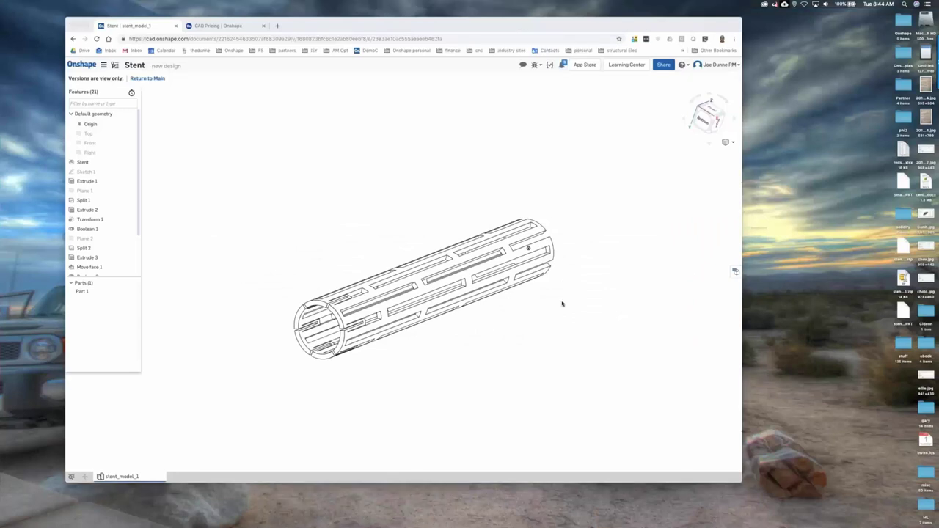
right_drag(562, 304, 554, 312)
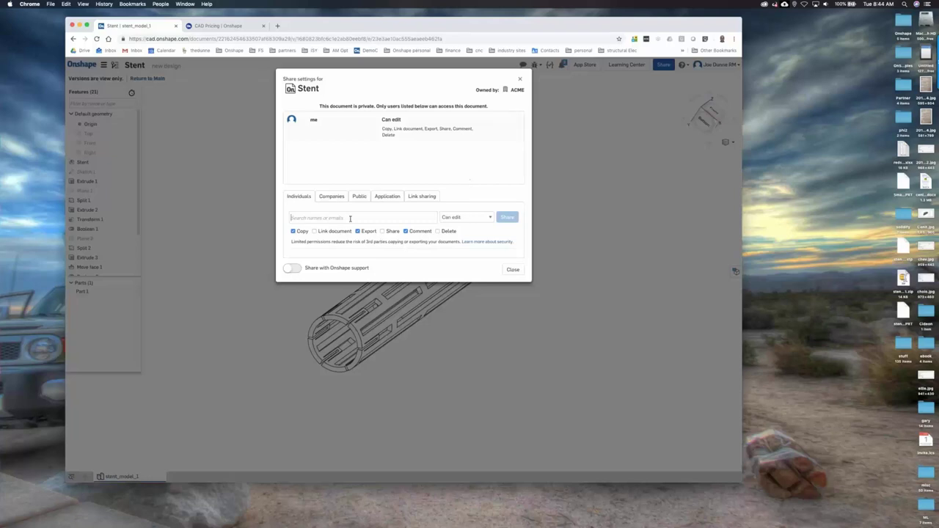
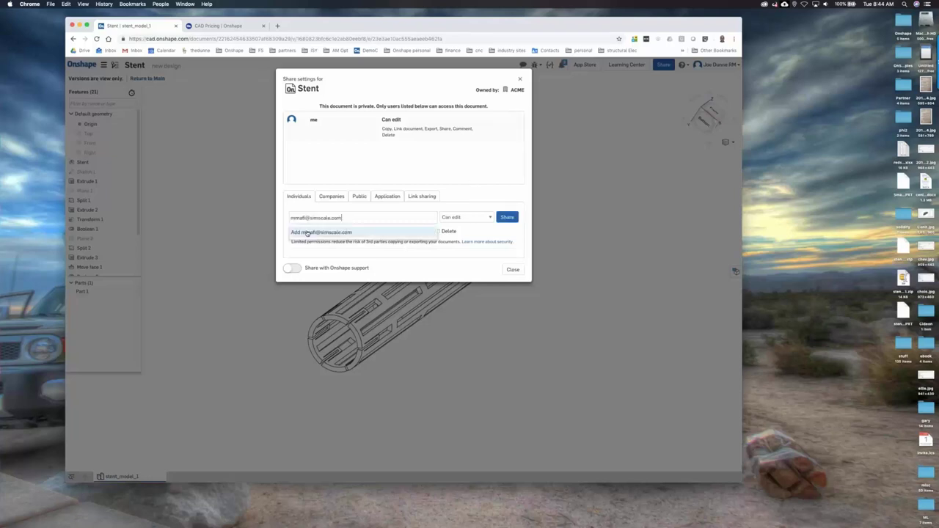
click(307, 233)
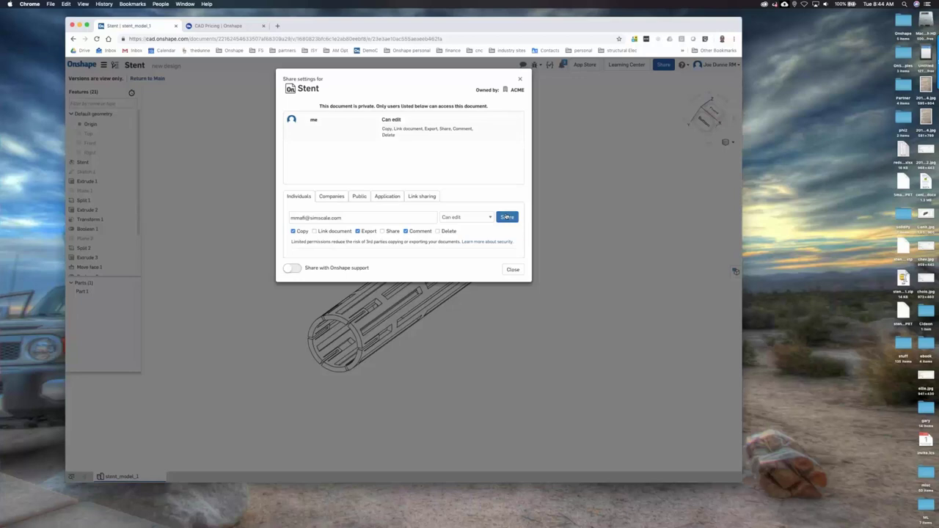
click(507, 217)
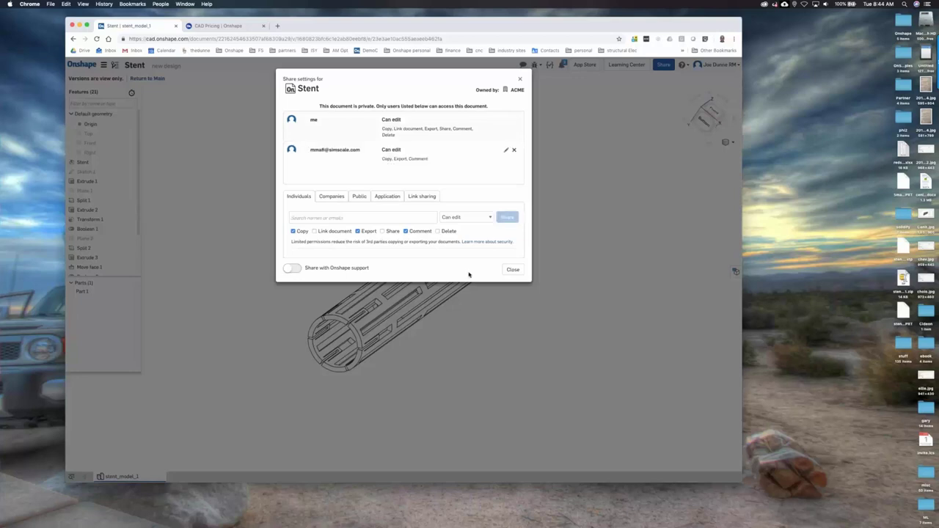
click(519, 80)
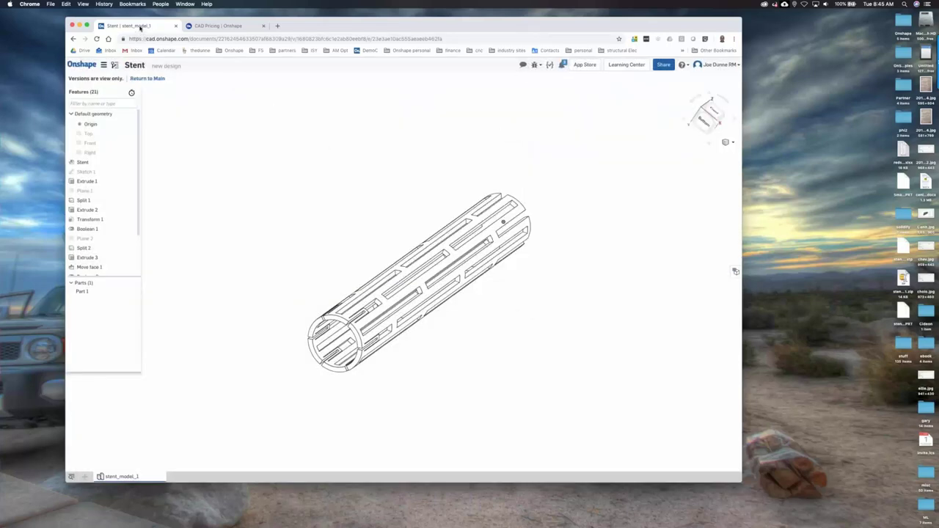
Open a second Stent tab from the tab's right-click menu.
right_click(140, 28)
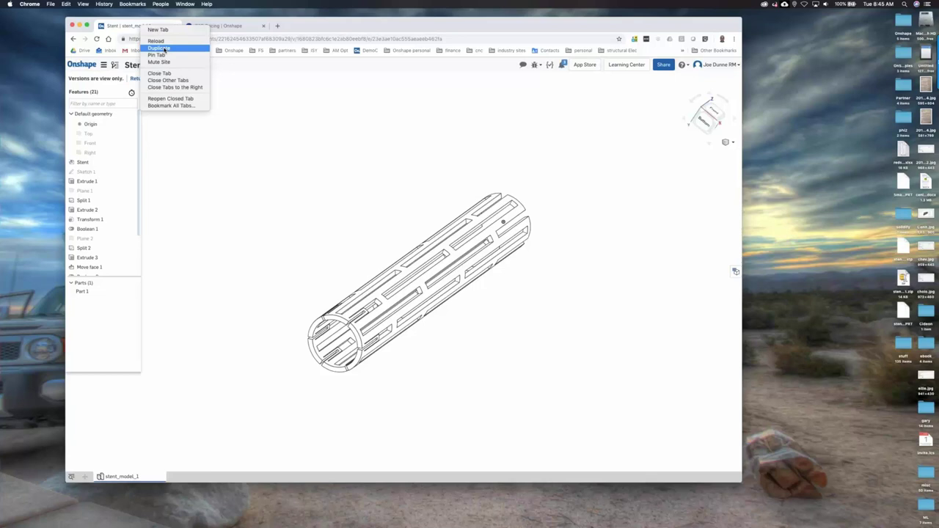
click(158, 47)
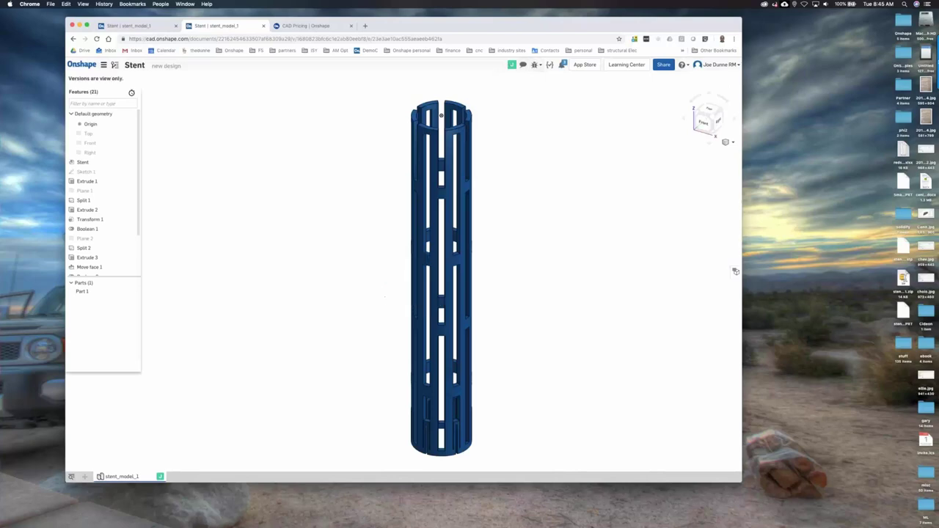
key(ctrl+shift+Tab)
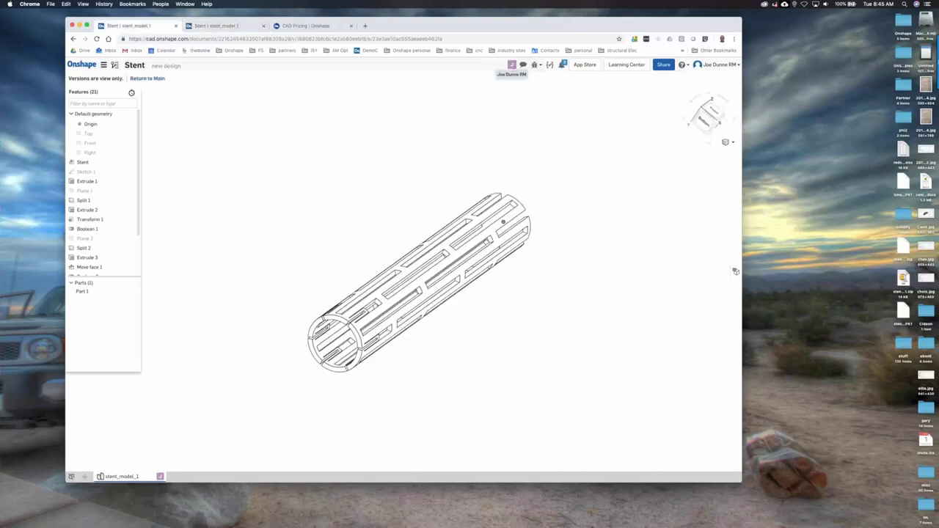
click(223, 26)
Tear the second tab into its own window, place both side by side, and orbit.
drag(290, 76, 336, 90)
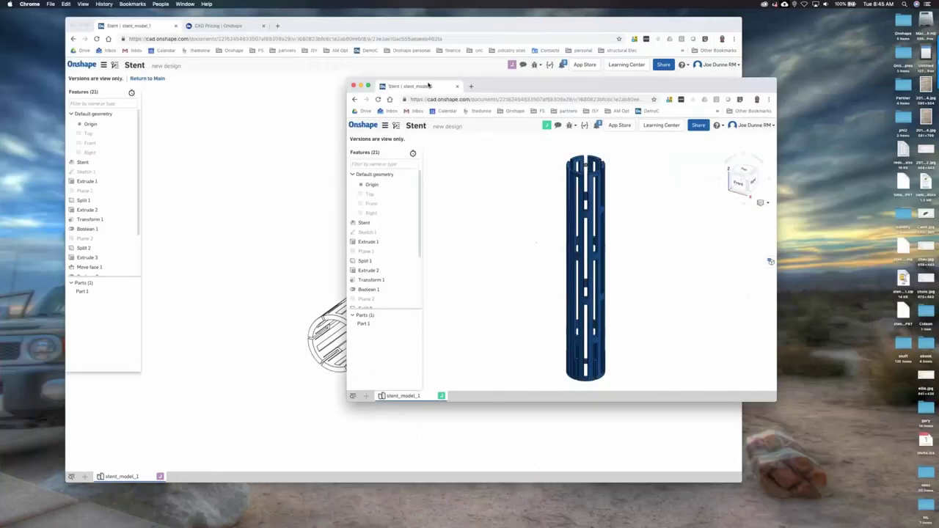
mouse_move(858, 486)
mouse_down()
mouse_move(704, 490)
mouse_move(419, 412)
mouse_move(422, 465)
mouse_up()
drag(557, 87, 594, 45)
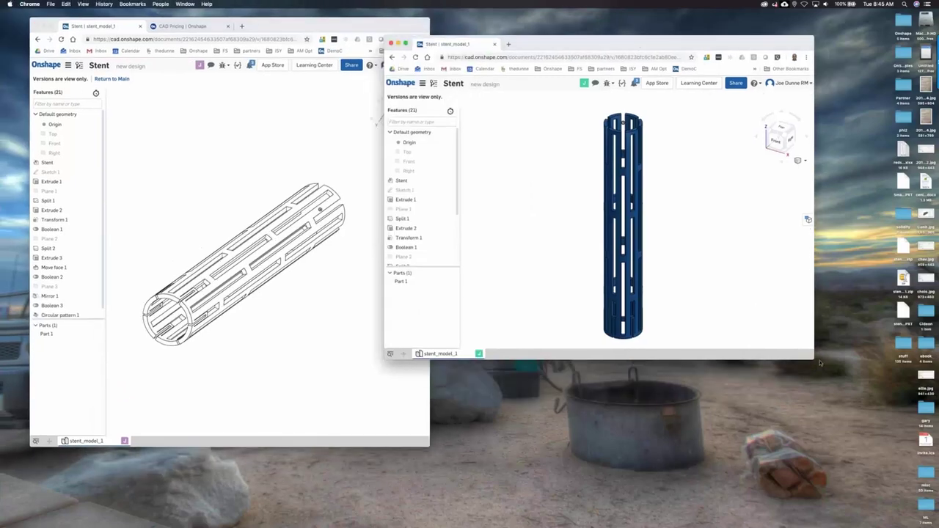
drag(814, 360, 846, 427)
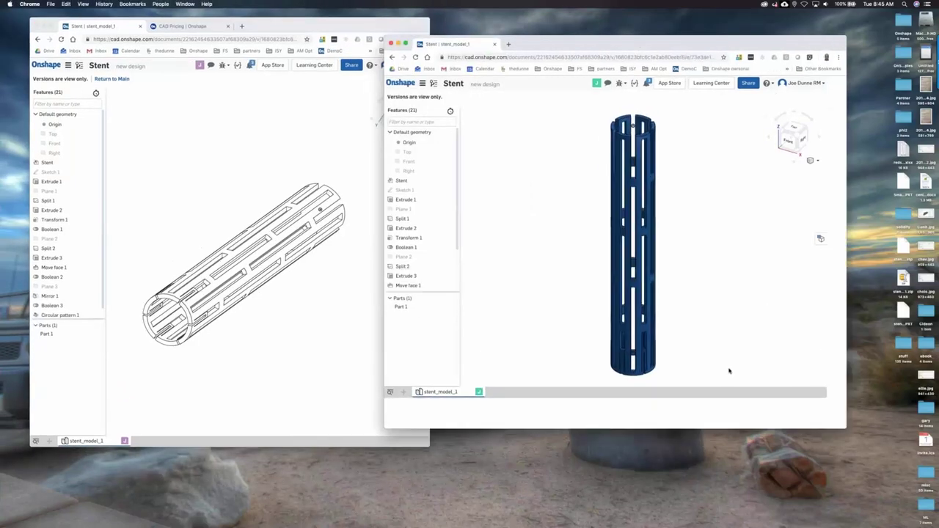
click(352, 272)
right_drag(541, 215, 617, 88)
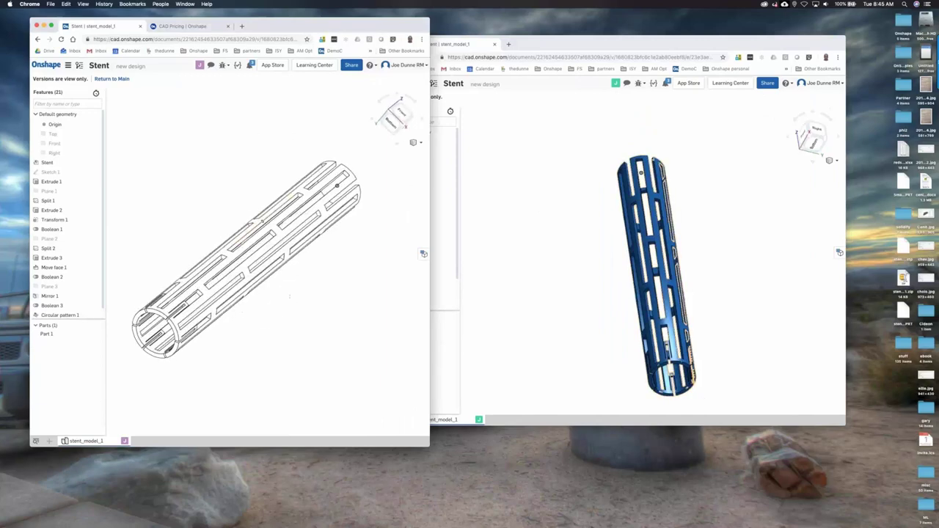
Select one end face of the stent and return the first window to Main.
scroll(594, 276, up, 3)
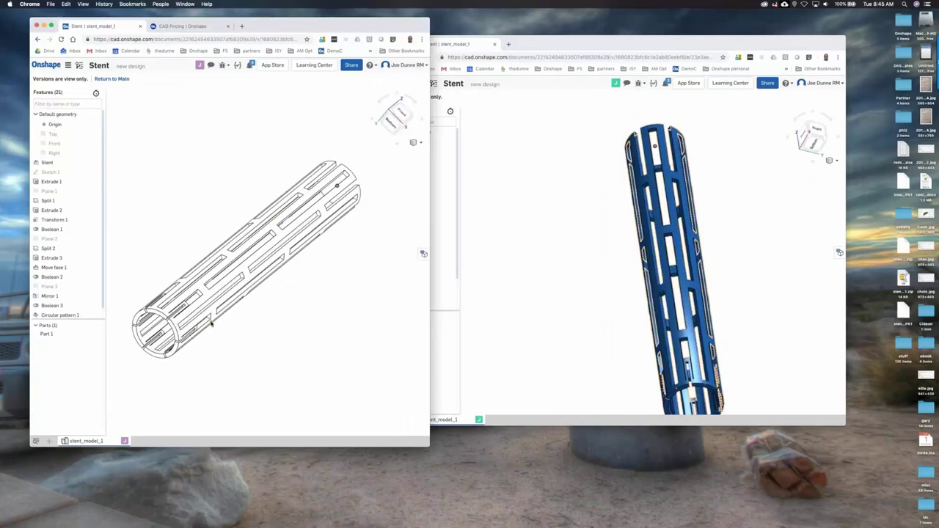
scroll(210, 324, up, 2)
scroll(128, 340, up, 3)
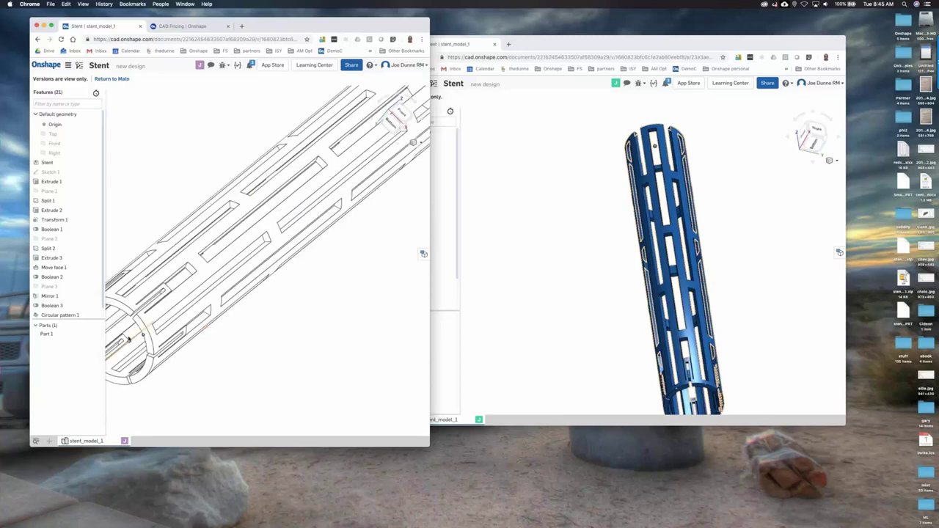
scroll(129, 339, up, 3)
scroll(178, 325, up, 2)
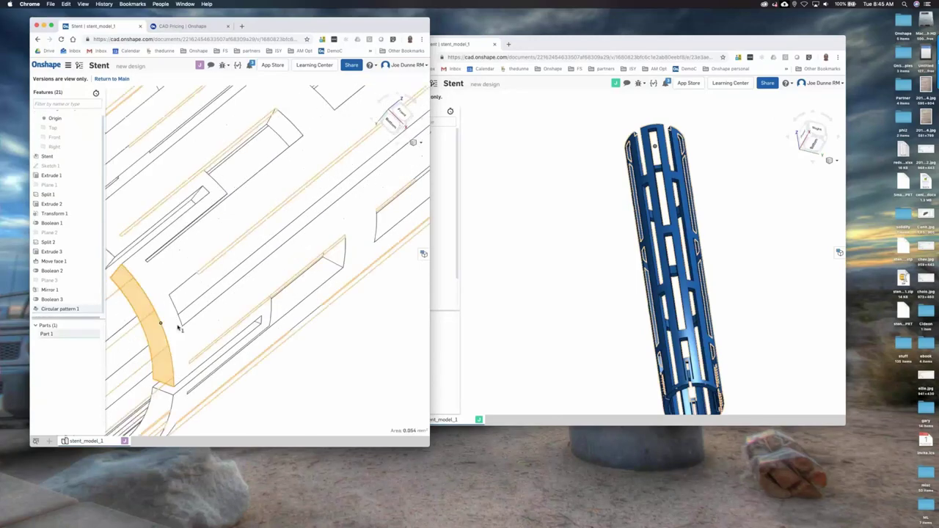
click(158, 326)
drag(614, 97, 613, 98)
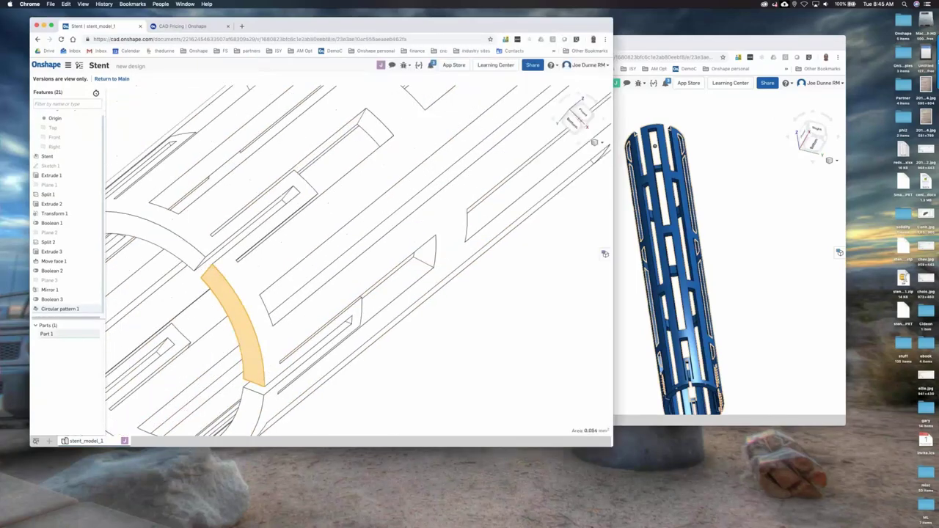
click(121, 78)
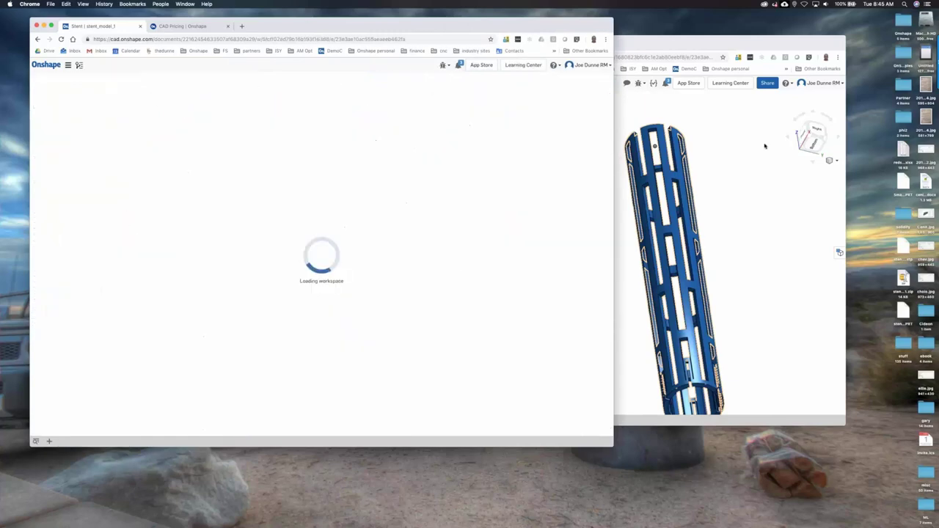
Switch the second window to the Main workspace via Versions and history.
drag(661, 43, 430, 43)
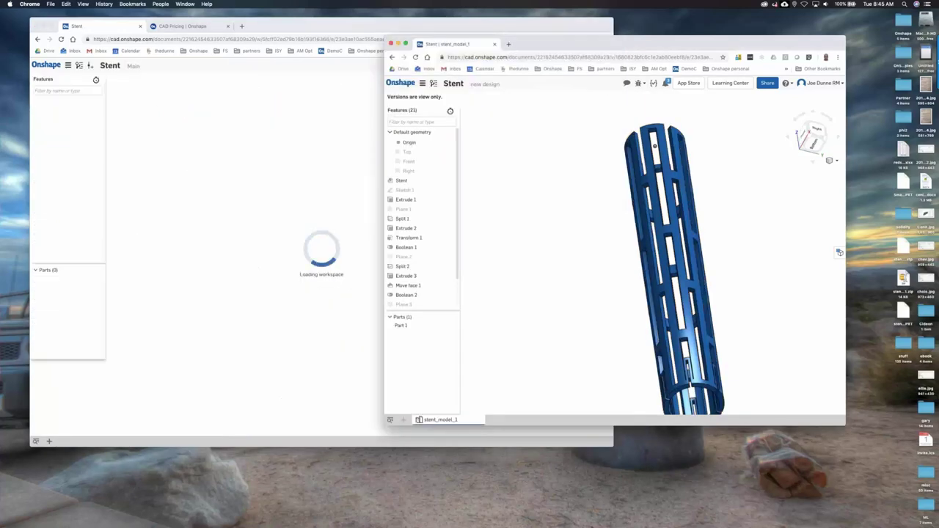
click(433, 84)
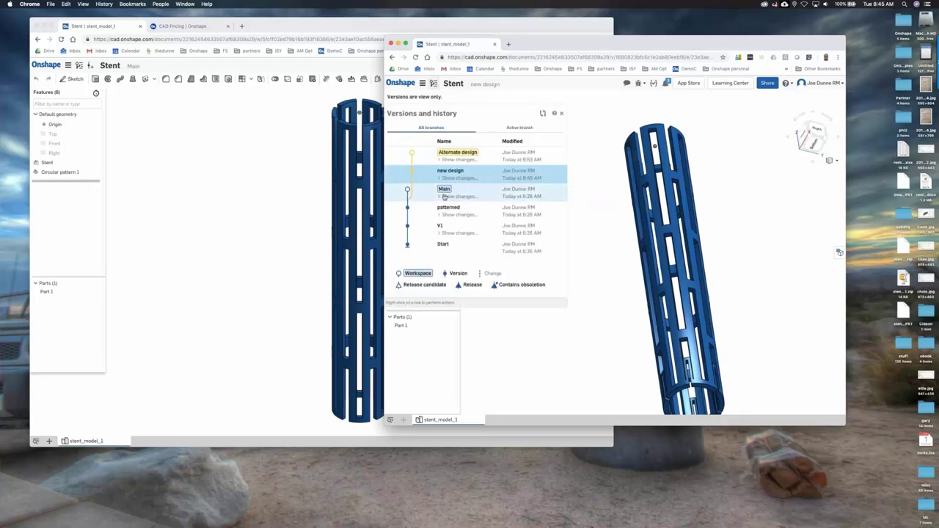
click(443, 194)
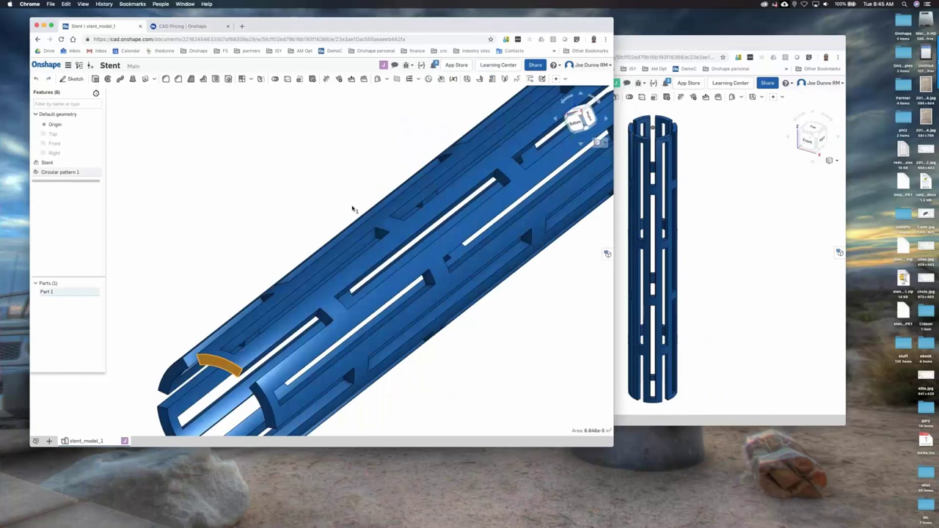
Extend the selected end face with a Move face feature of 0.052 in.
click(350, 79)
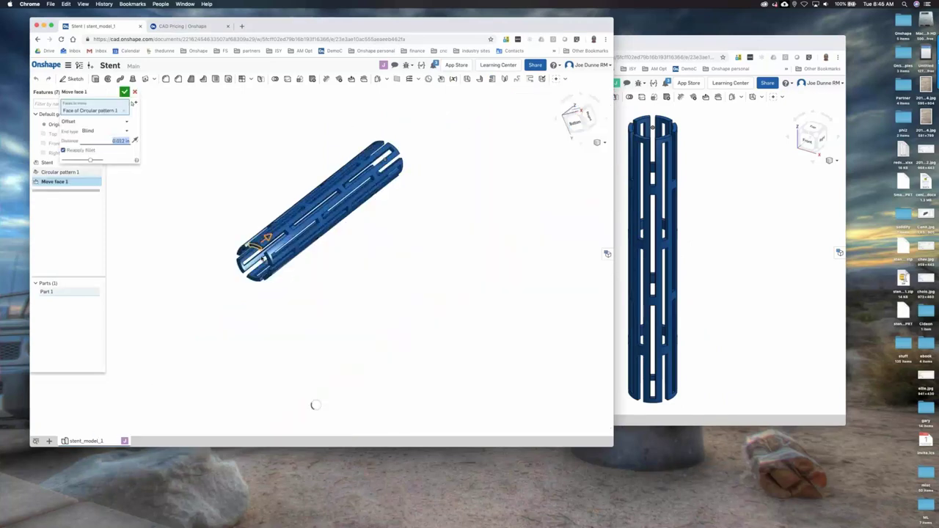
drag(262, 256, 145, 134)
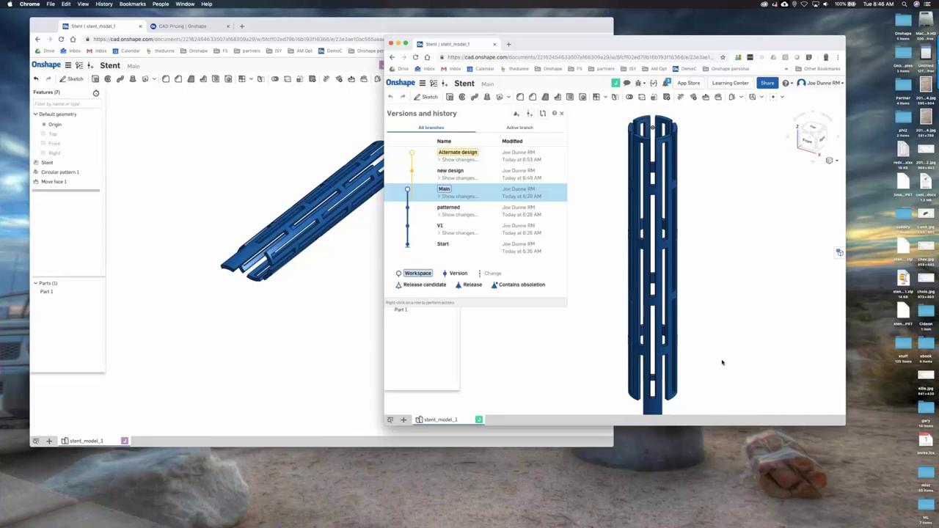
mouse_move(721, 362)
right_down()
mouse_move(702, 336)
mouse_move(769, 318)
right_up()
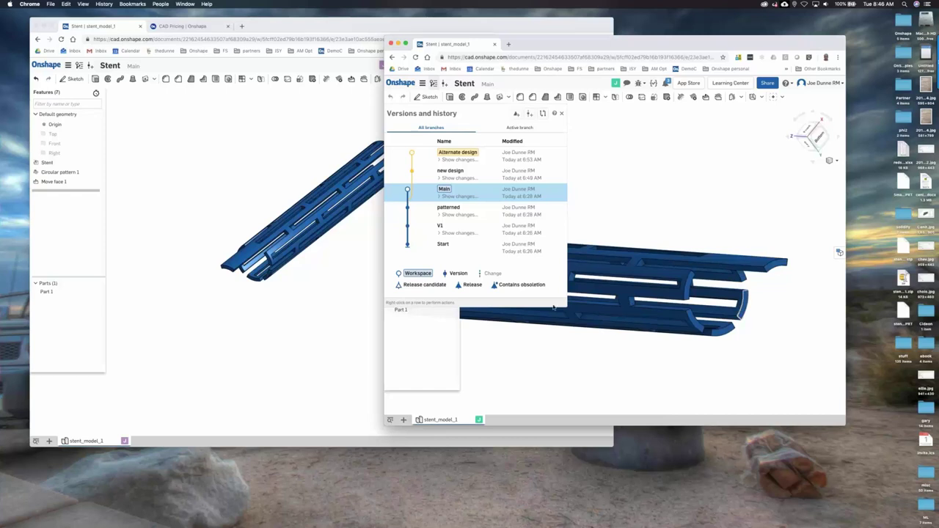
click(332, 323)
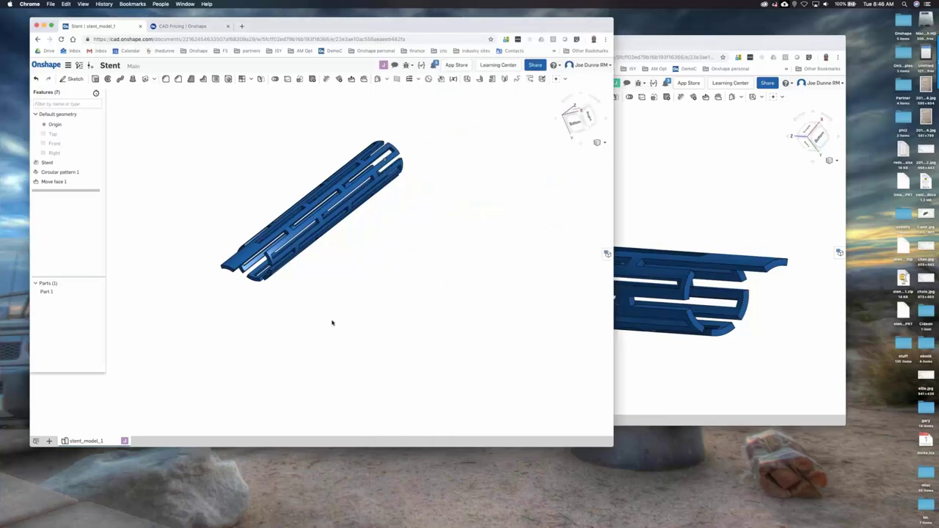
Create version V4 from the Main workspace and view it in the version history.
click(709, 157)
click(90, 66)
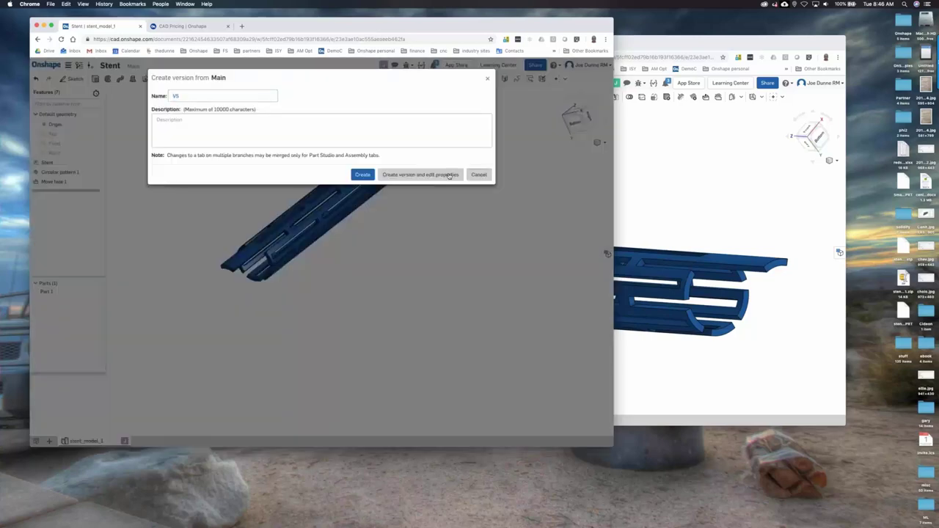
key(Escape)
click(79, 65)
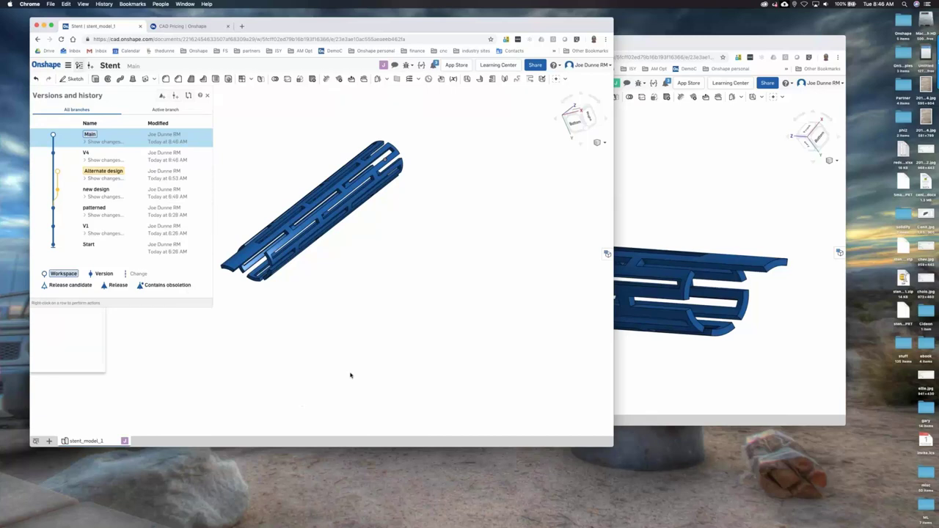
Start a release for stent_model_1 with part number PRT-1074 and name ECO 1.
right_click(113, 438)
click(80, 432)
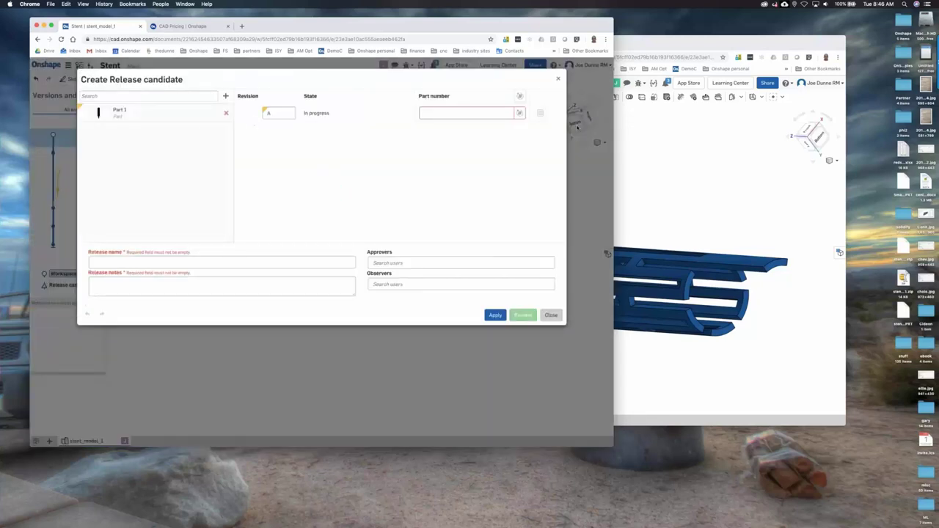
click(519, 113)
click(143, 257)
text(CO 1)
Add release notes and an approver, then submit the release candidate.
click(147, 283)
text(sdafadsfs)
click(409, 262)
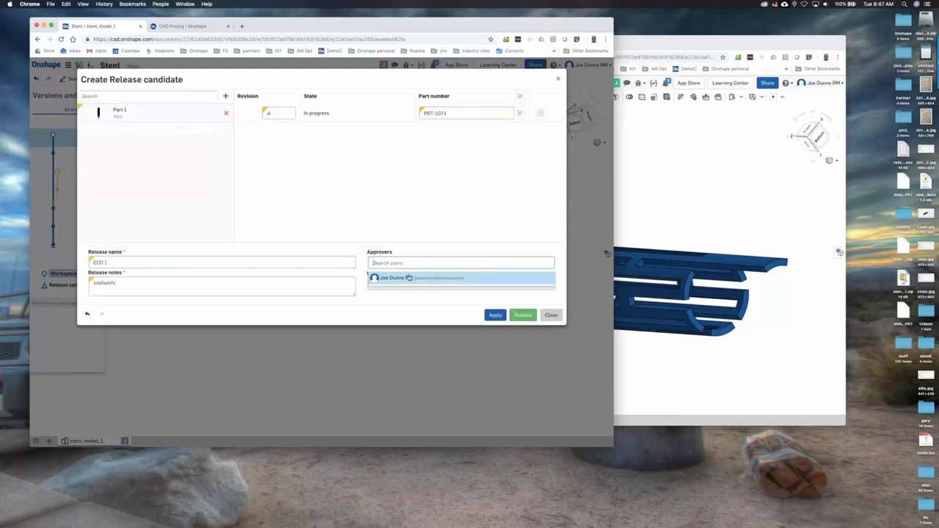
click(408, 278)
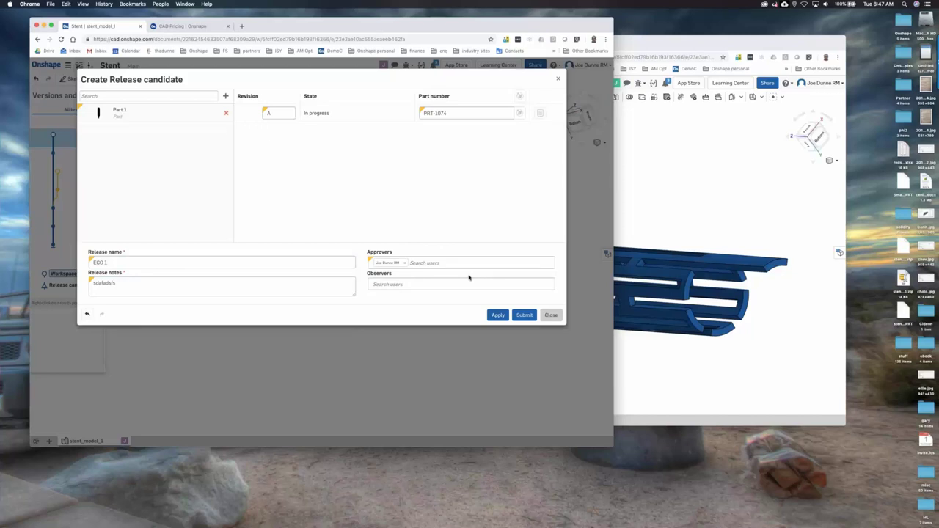
click(559, 80)
click(708, 149)
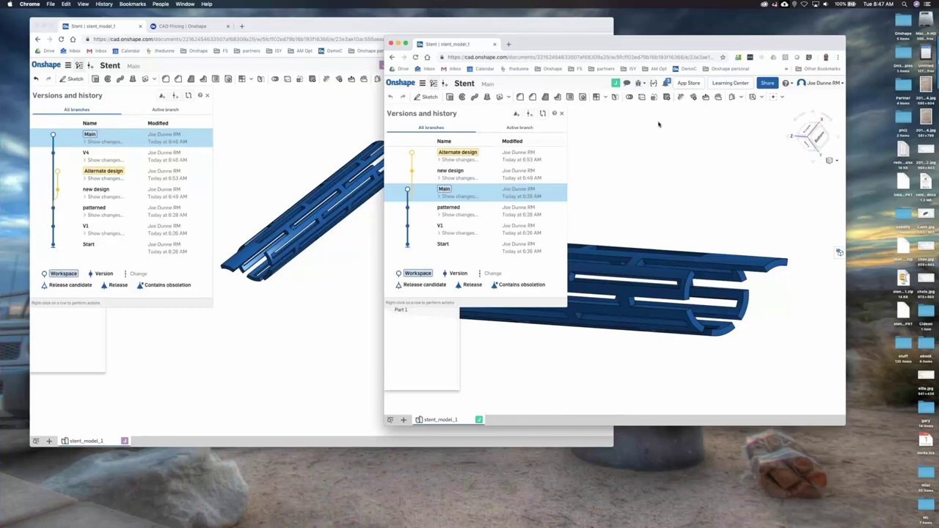
drag(538, 45, 562, 119)
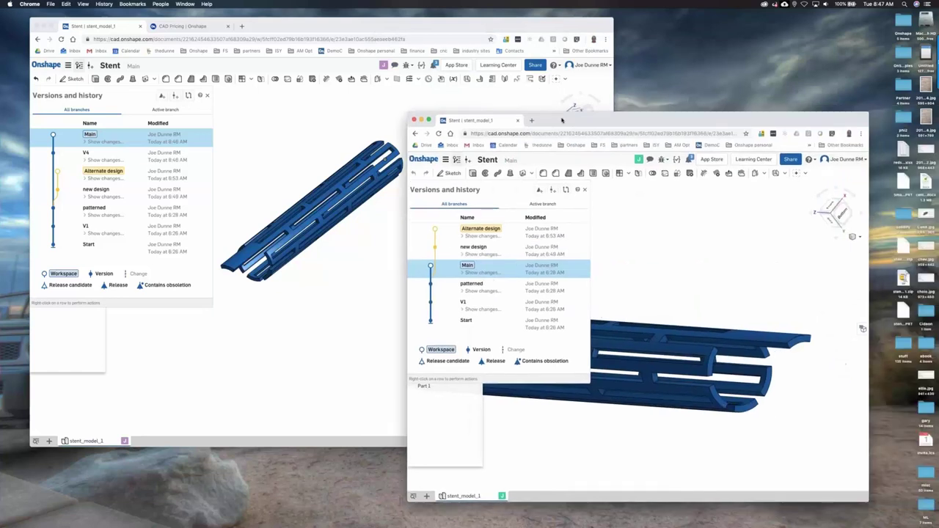